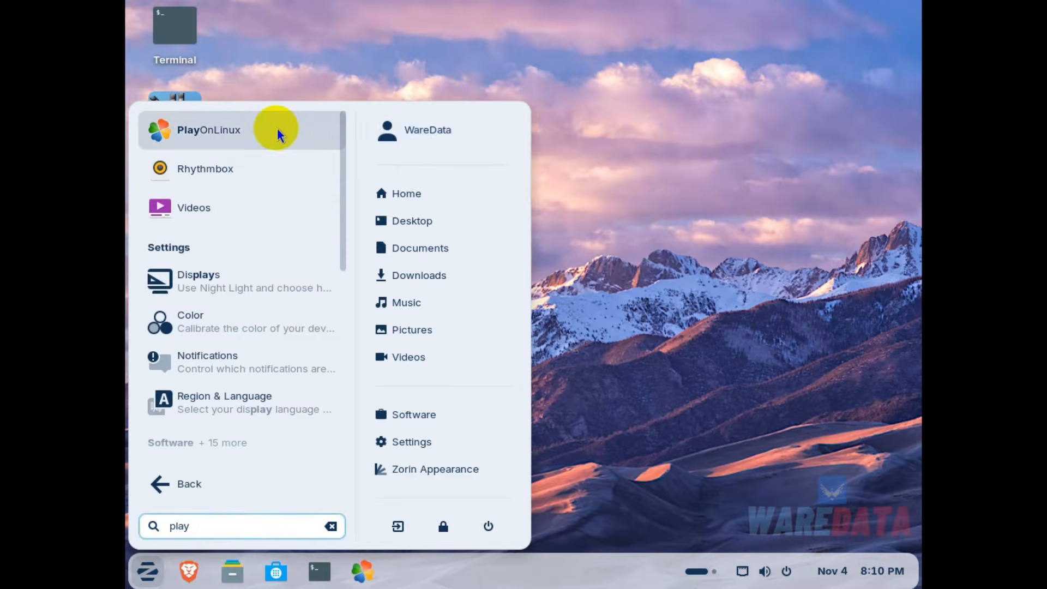
Launch PlayOnLinux, maximize its window and open the program install menu.
click(273, 132)
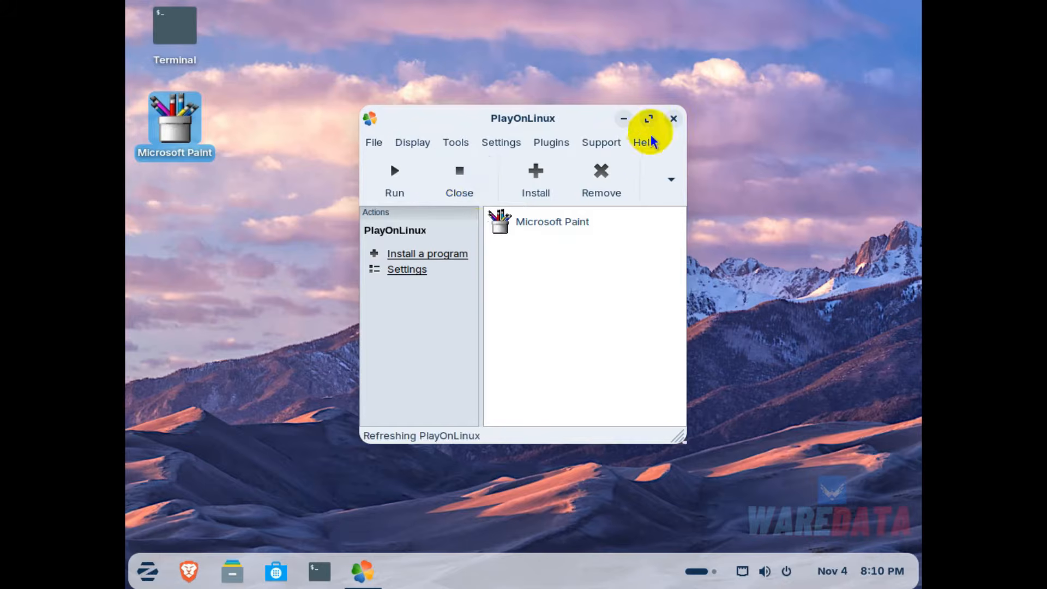
click(649, 118)
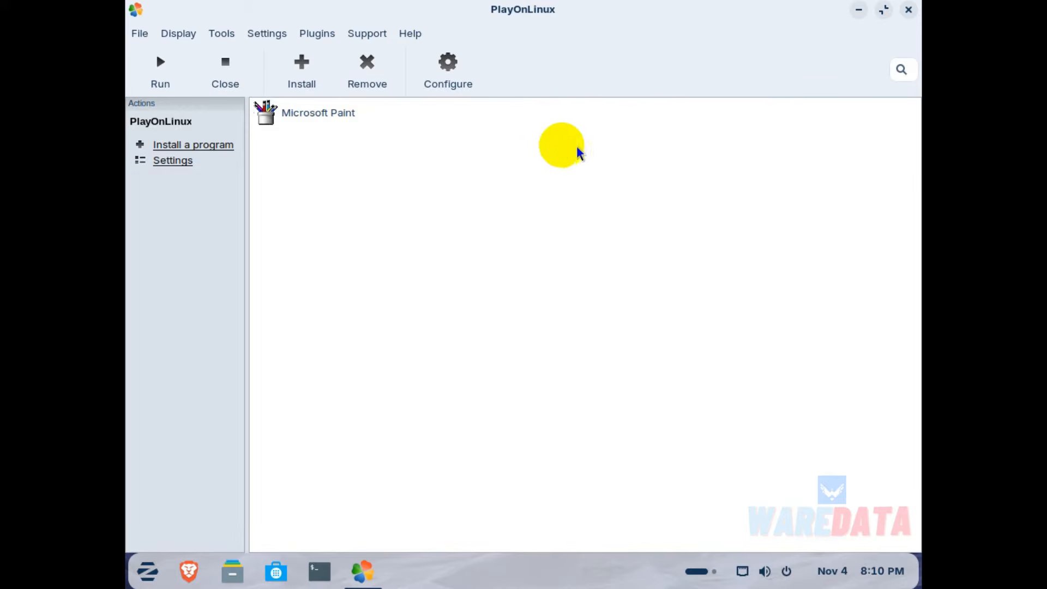
click(300, 70)
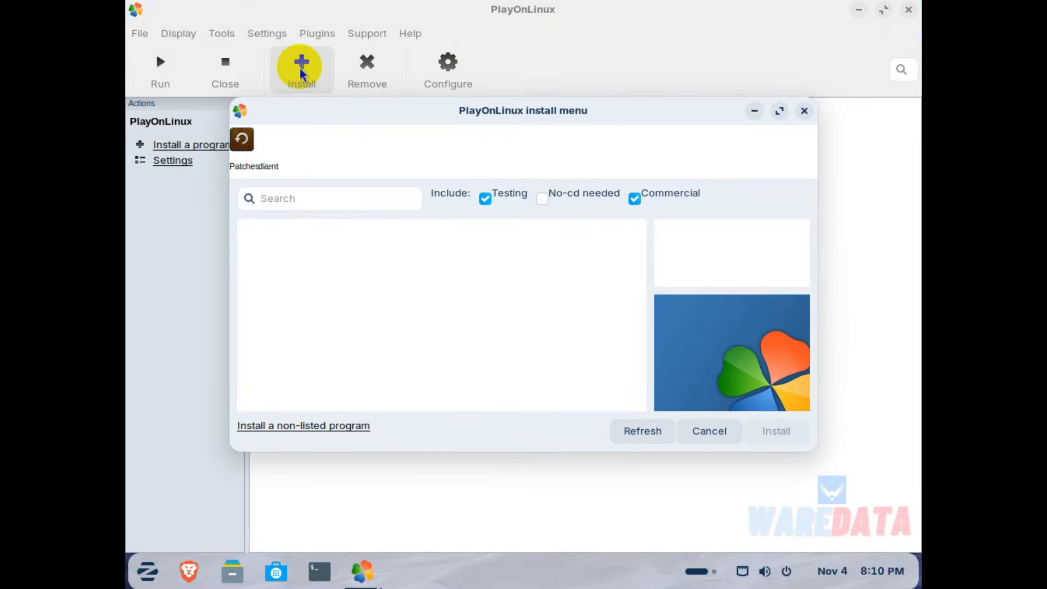
Search the install menu for "microsoft" and start installing Microsoft Office 2007.
click(330, 198)
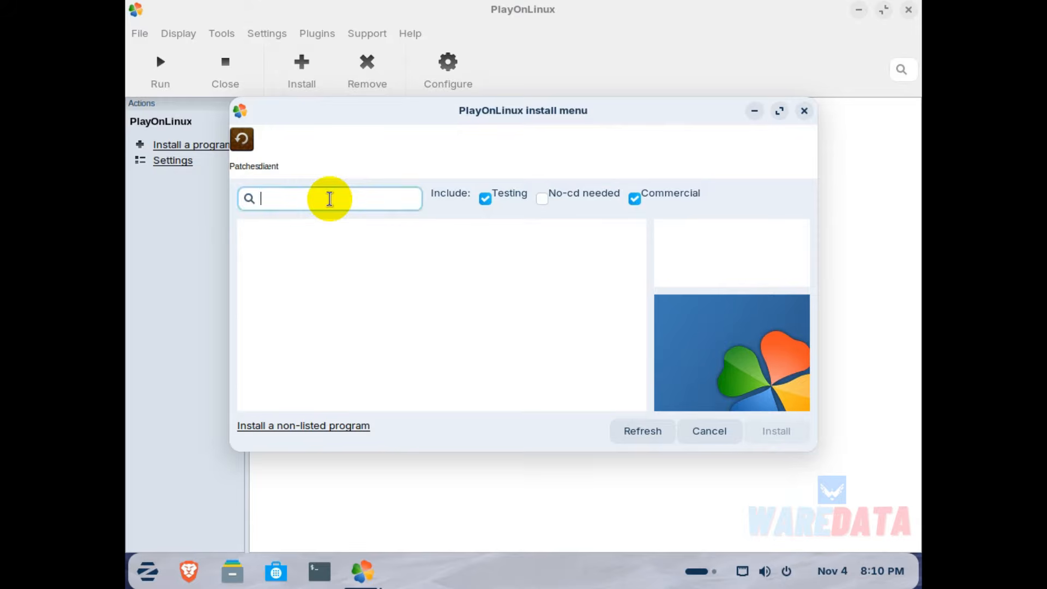
text(microso)
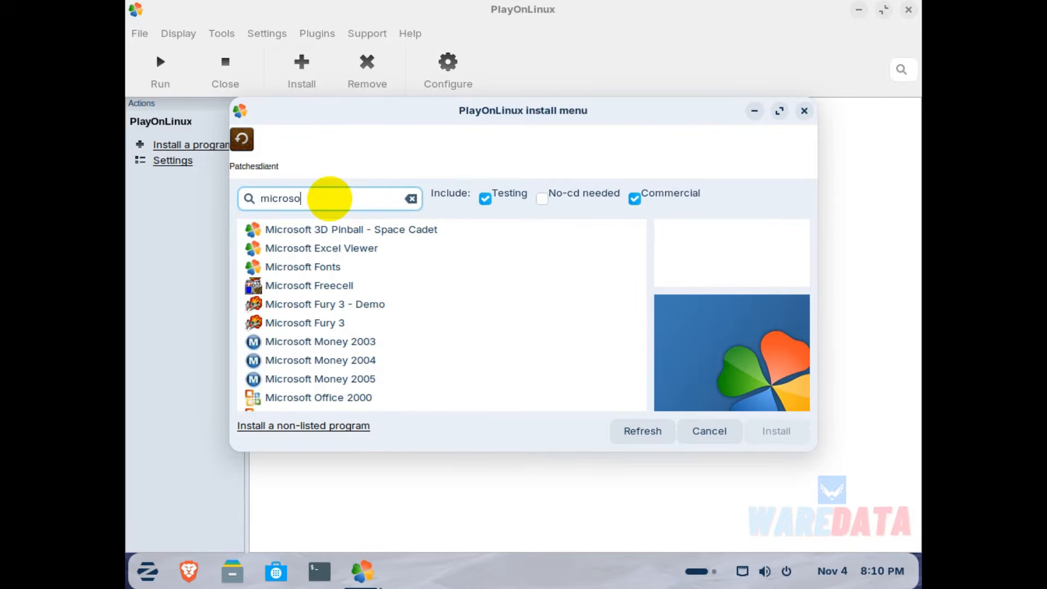
text(ft)
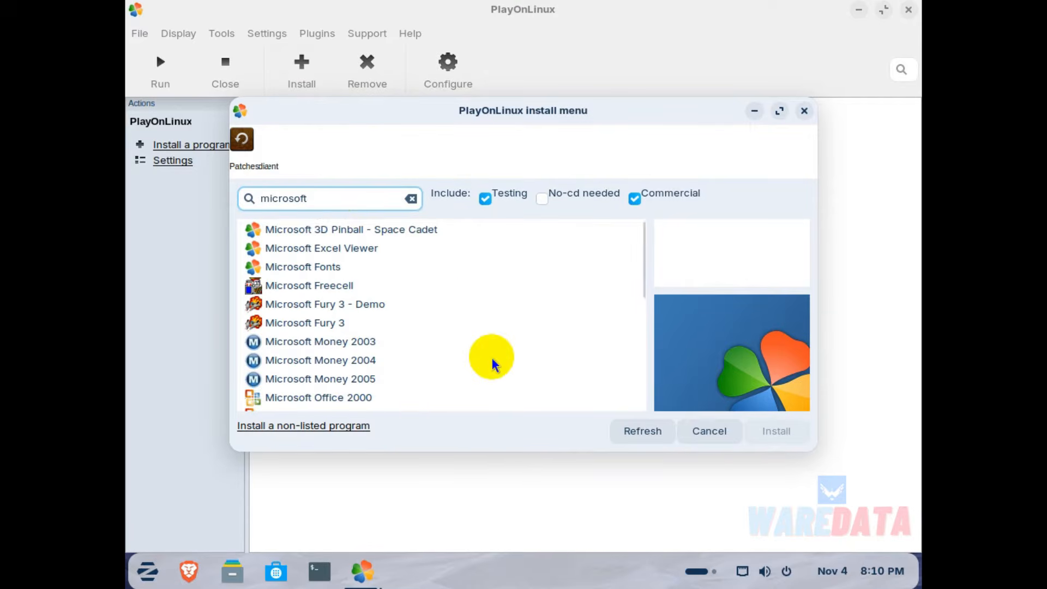
scroll(502, 352, down, 2)
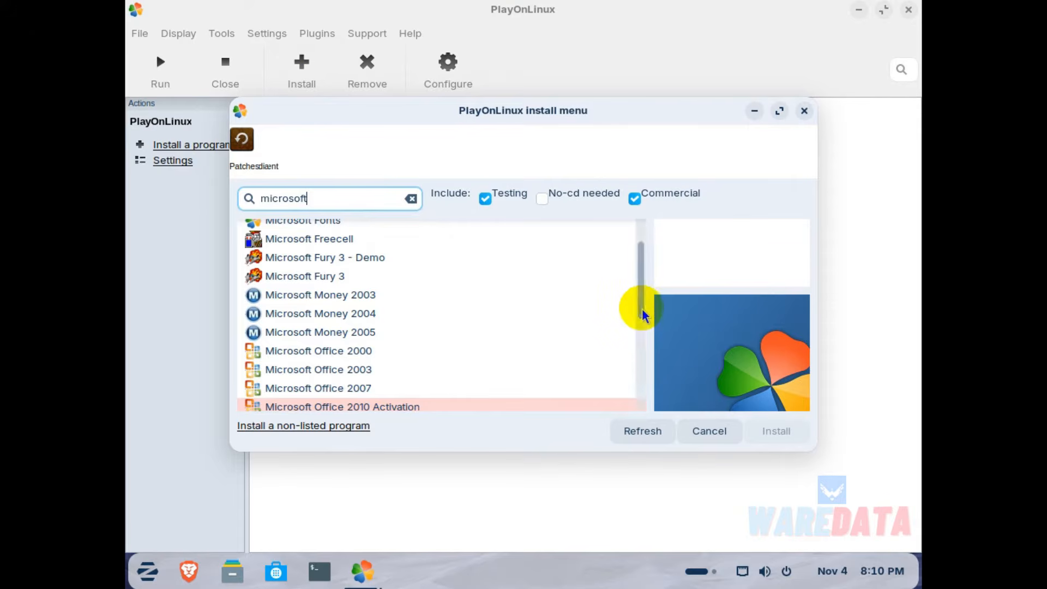
drag(642, 308, 640, 351)
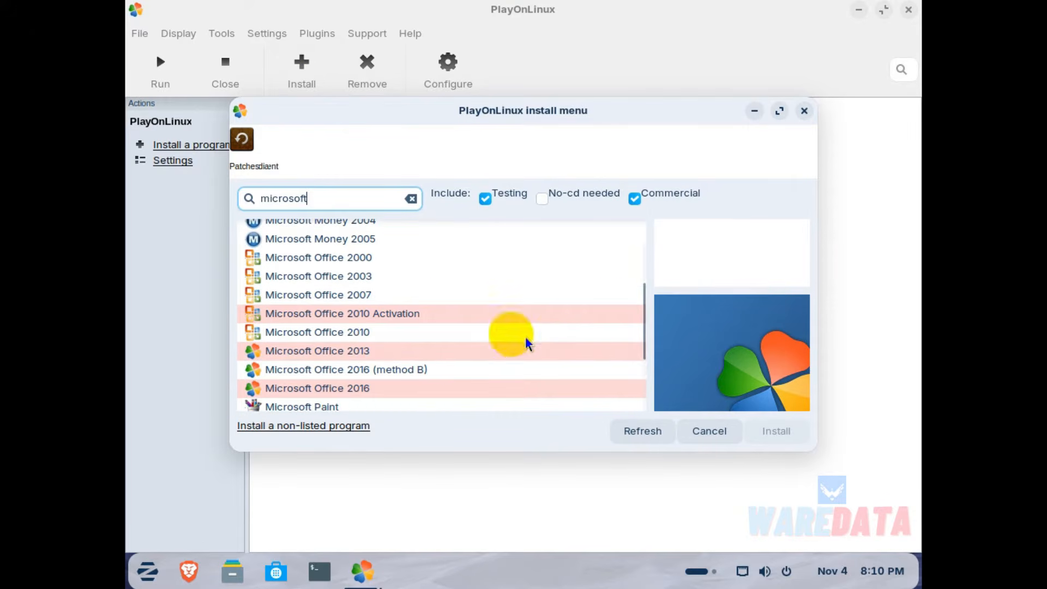
click(354, 295)
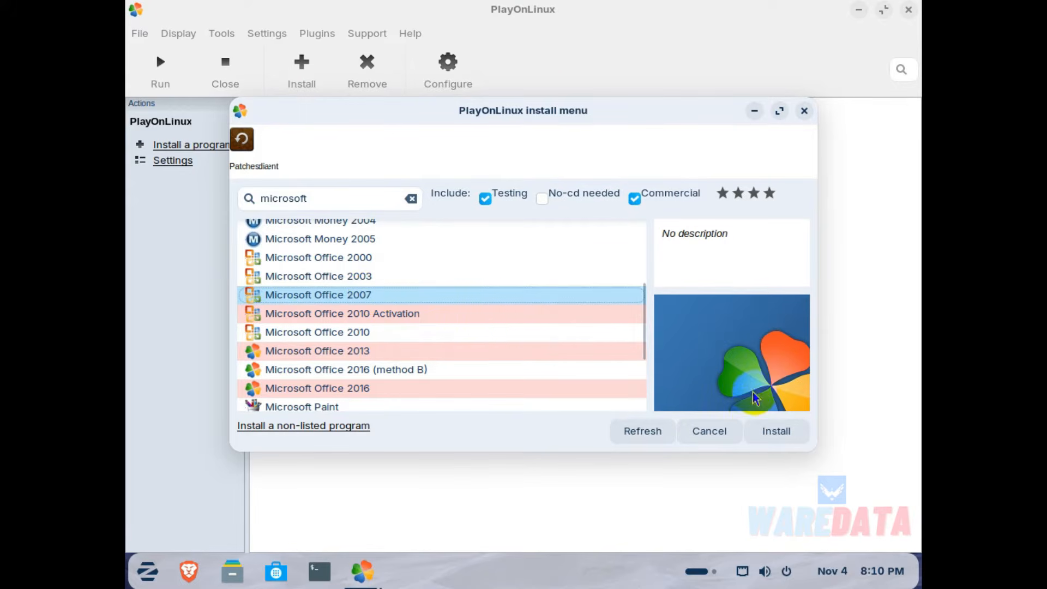
click(777, 431)
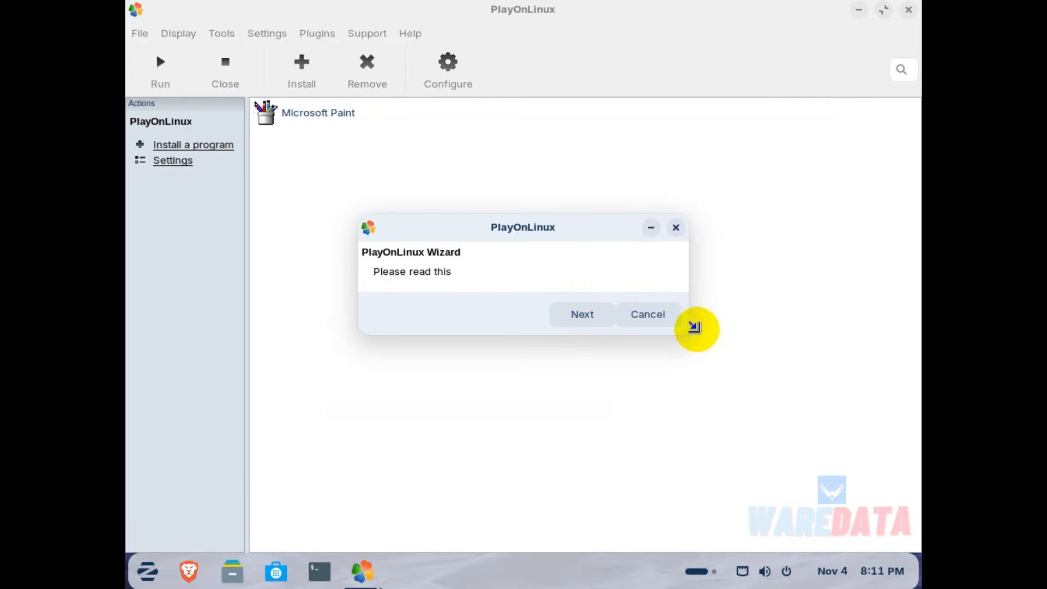
Enlarge the "Please read this" notice, set "Don't remind me anymore" and continue.
drag(690, 327, 812, 507)
drag(581, 231, 527, 142)
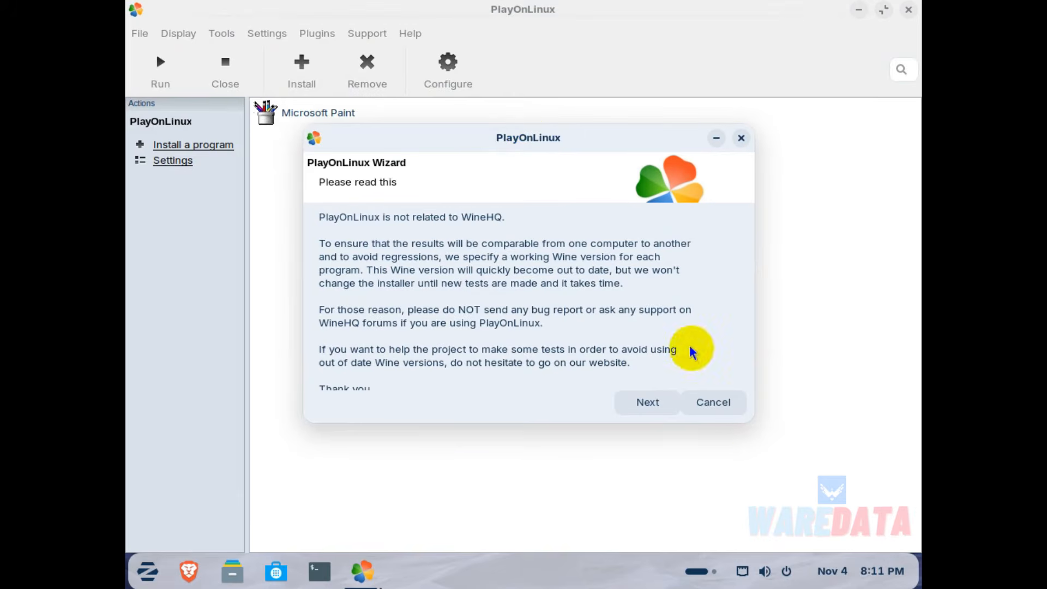
drag(749, 424, 796, 491)
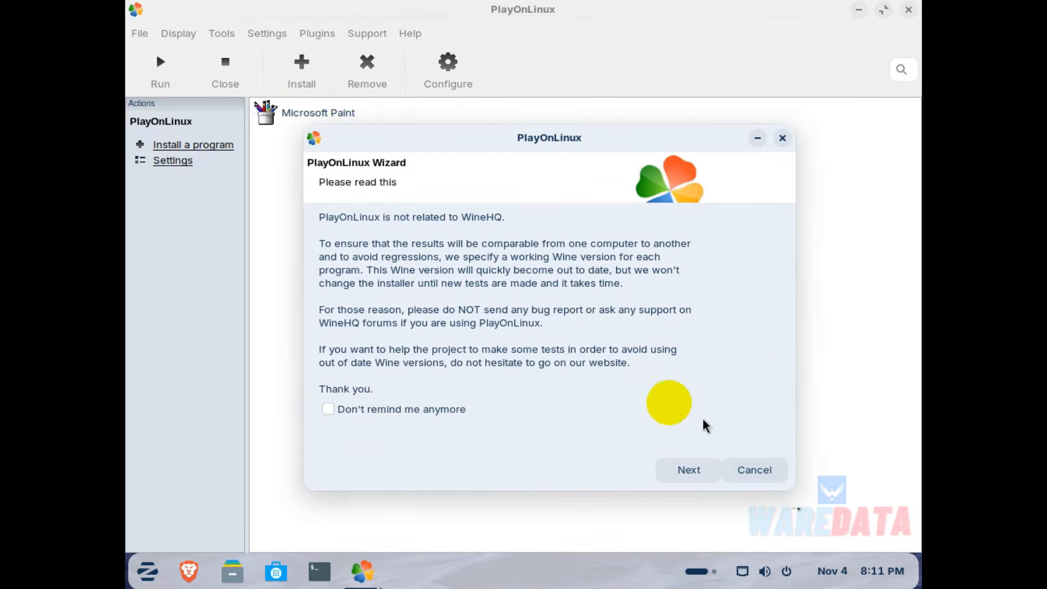
click(389, 407)
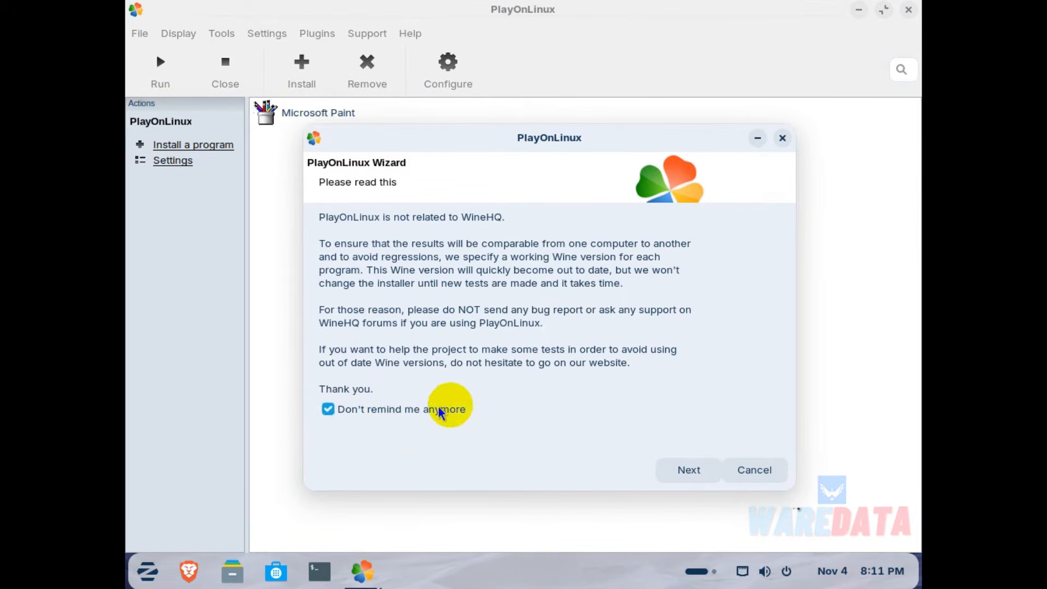
click(693, 475)
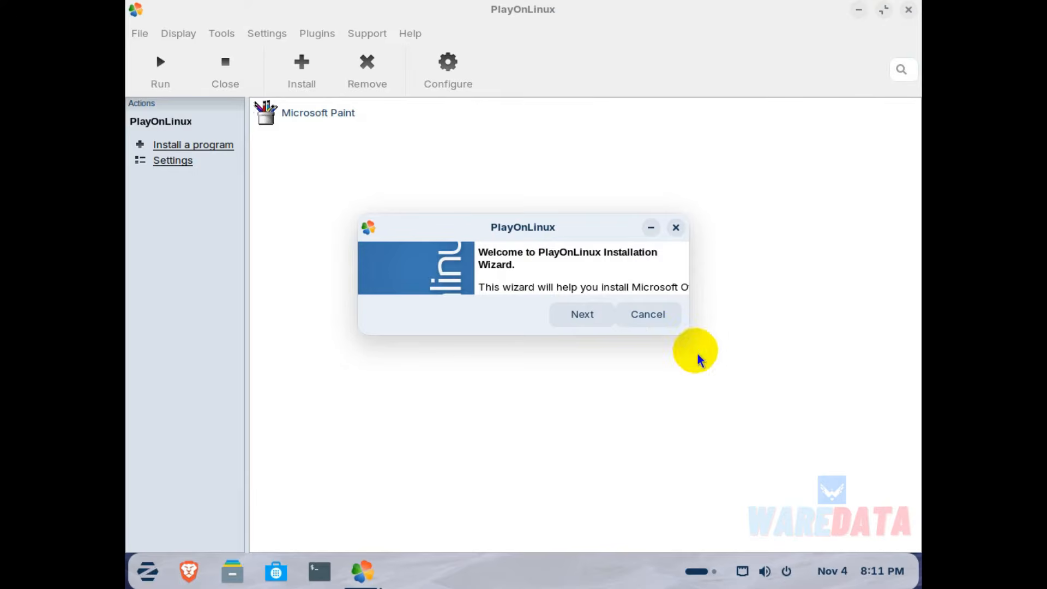
Pass the welcome page, enlarge the wizard and continue with "Use a setup file in my computer" as the installation method.
click(591, 322)
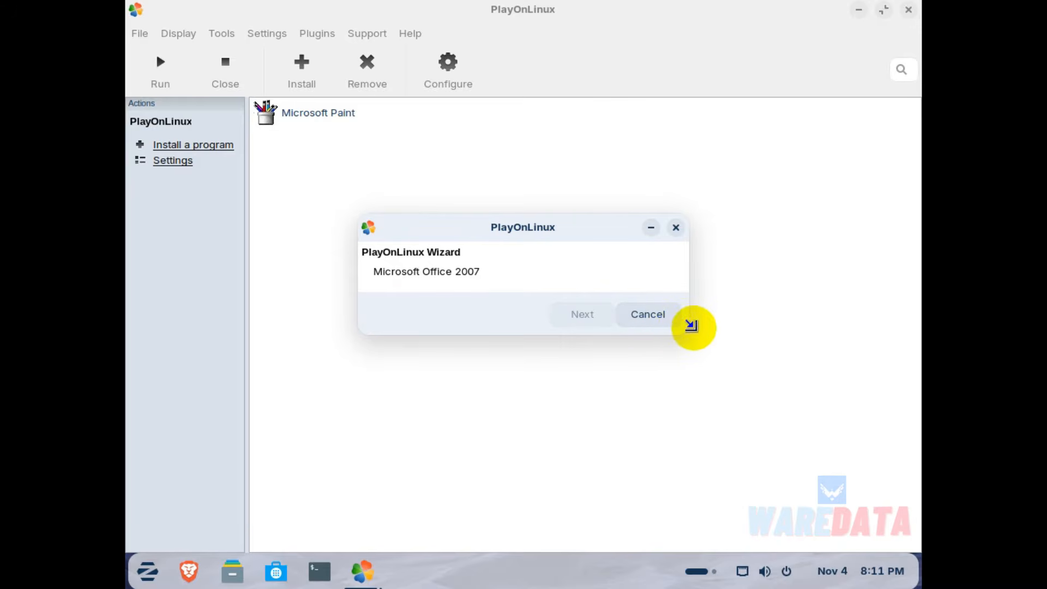
drag(692, 329, 786, 529)
drag(556, 218, 490, 130)
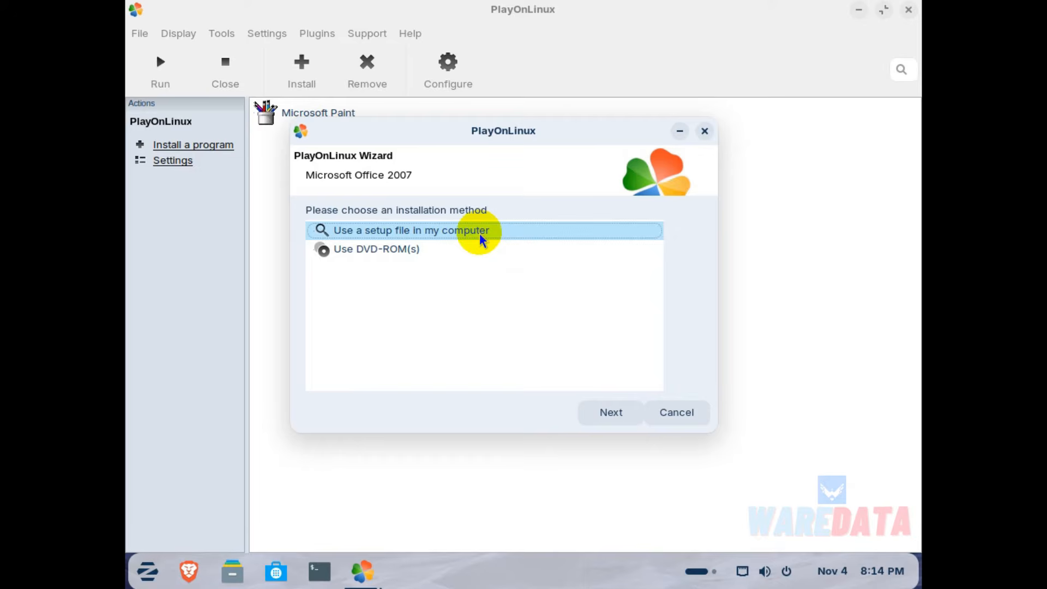
click(609, 410)
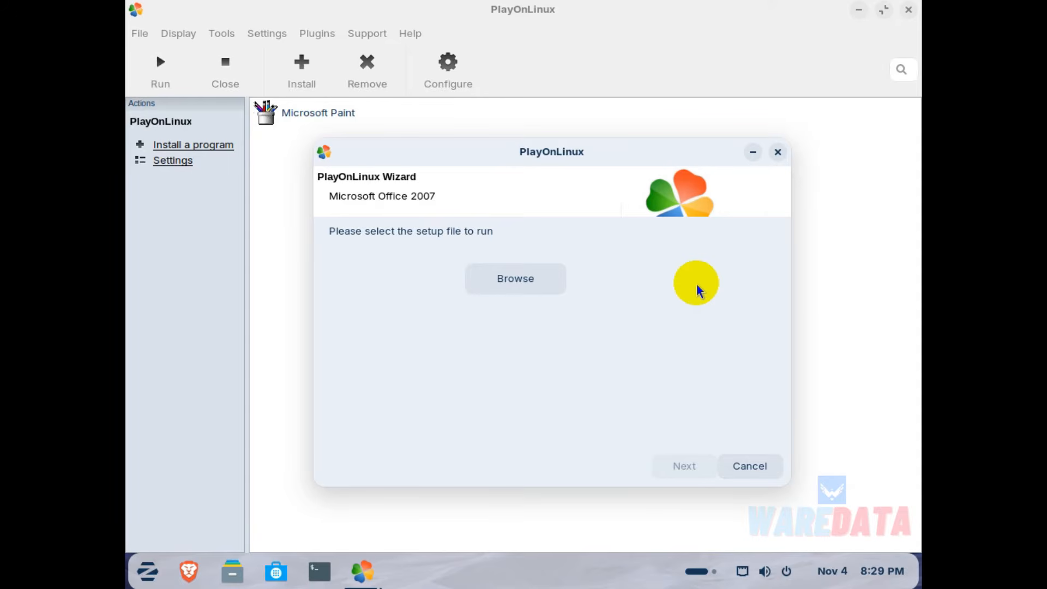
Select setup.exe from the MSoffice2007 folder in Downloads as the setup file and continue the wizard.
click(529, 283)
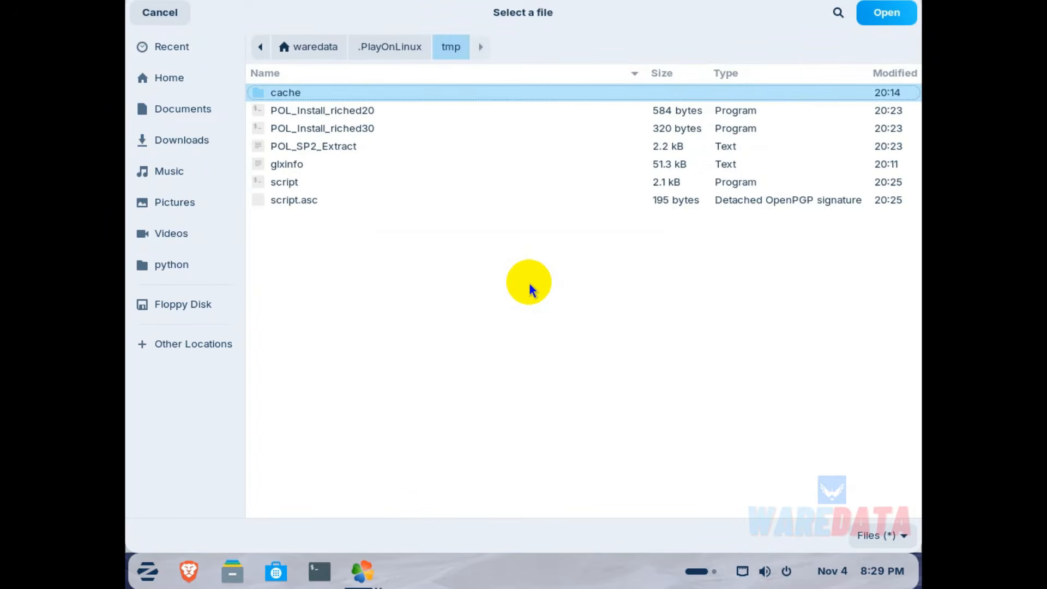
click(188, 138)
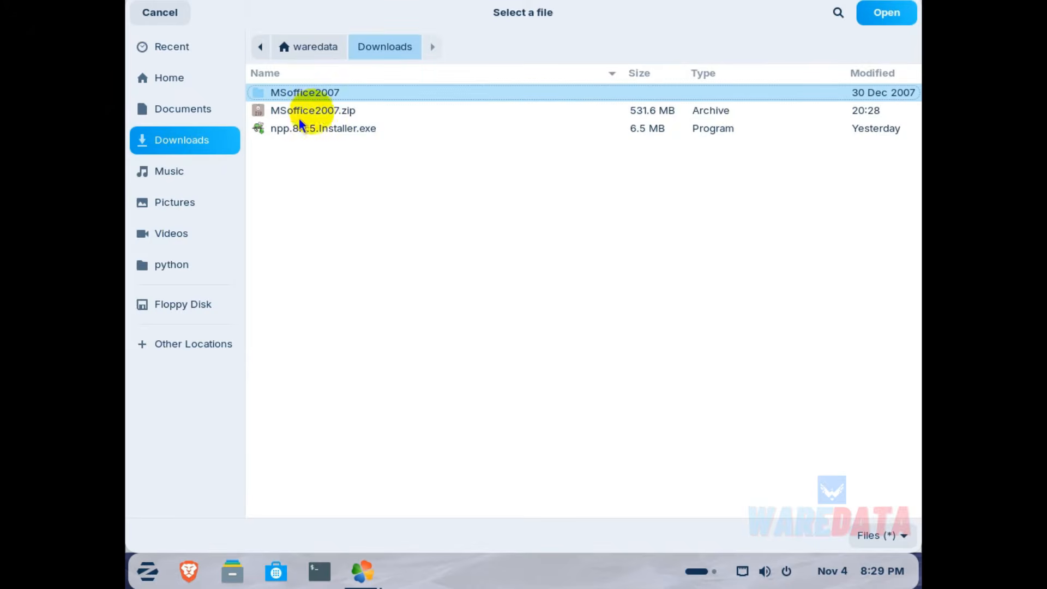
double_click(338, 93)
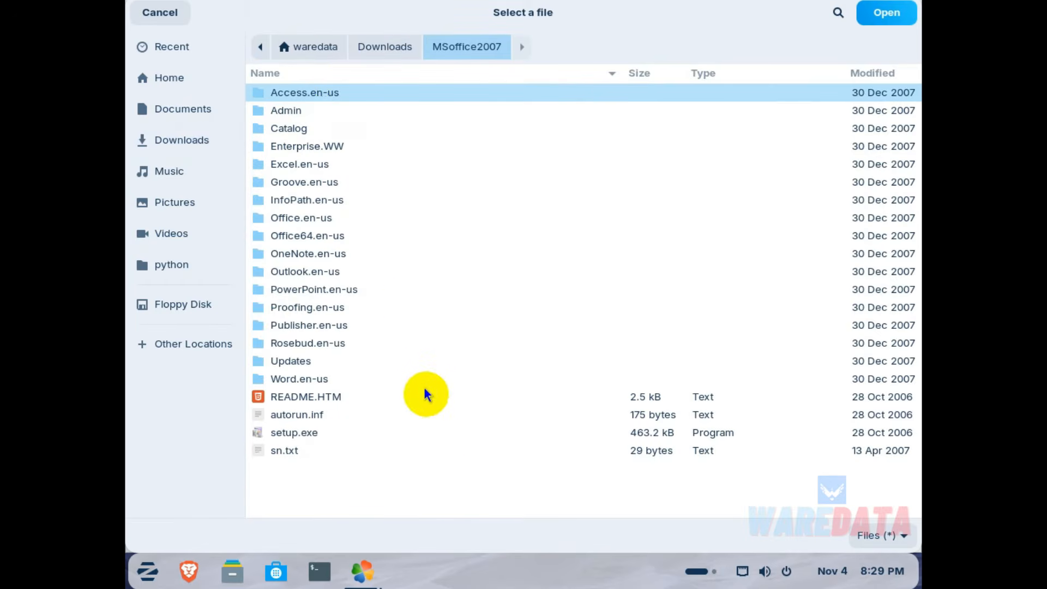
click(428, 436)
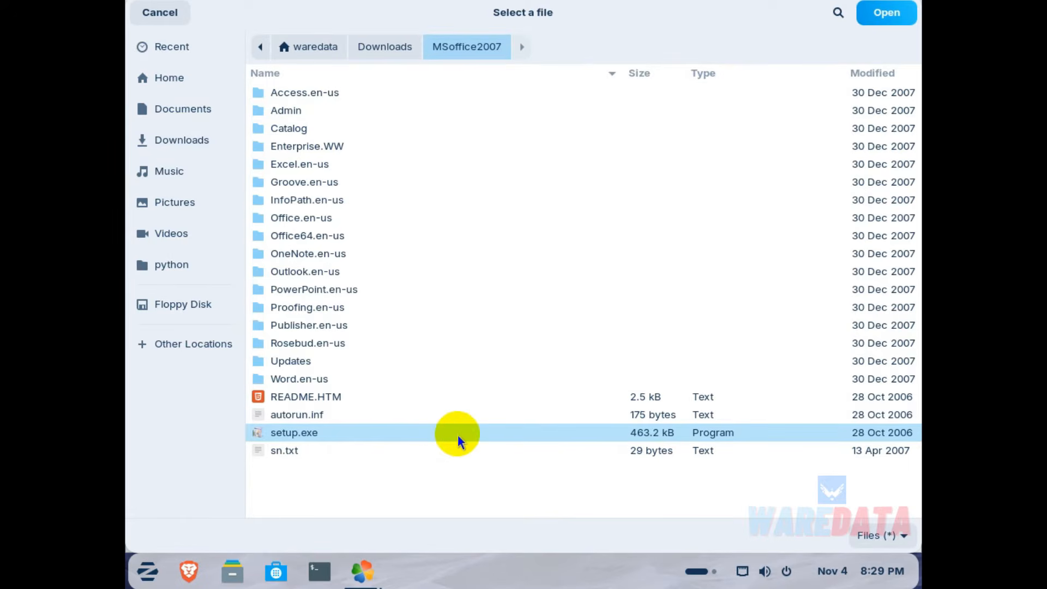
click(887, 15)
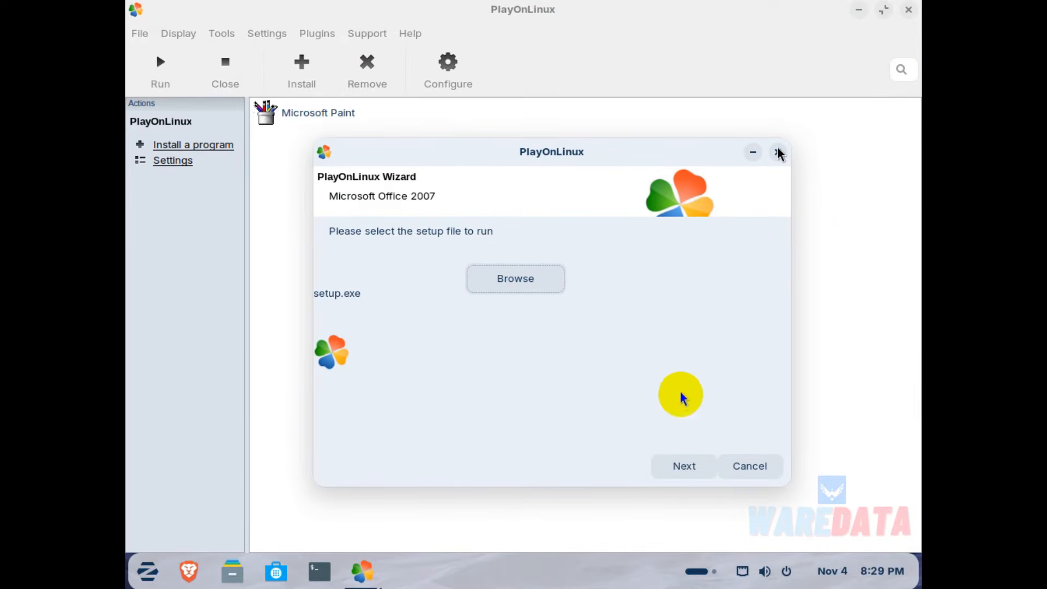
click(696, 472)
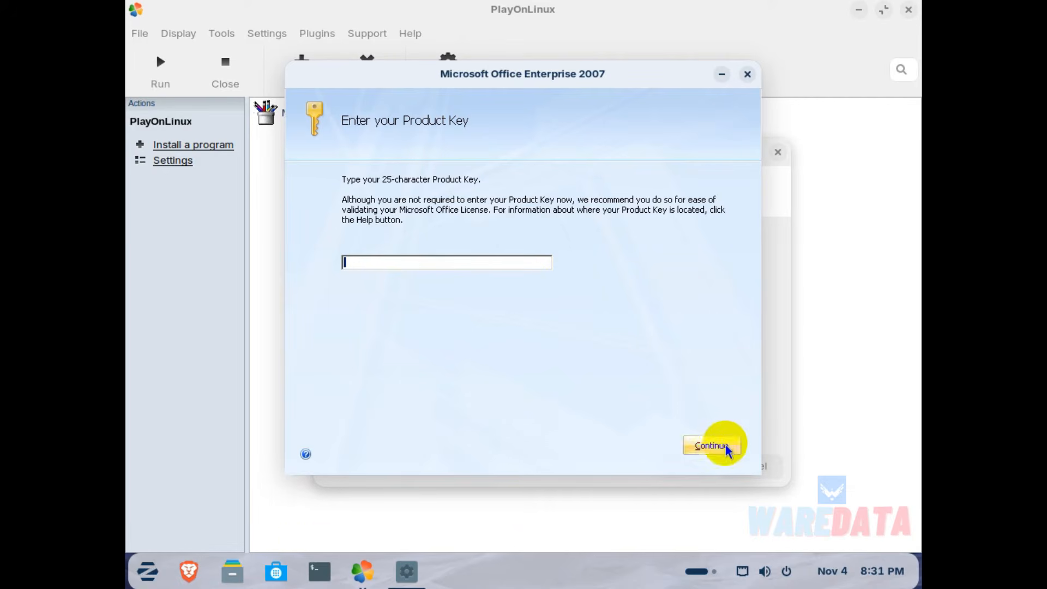
Switch to the Files app and open the MSoffice2007 folder in Downloads.
click(232, 570)
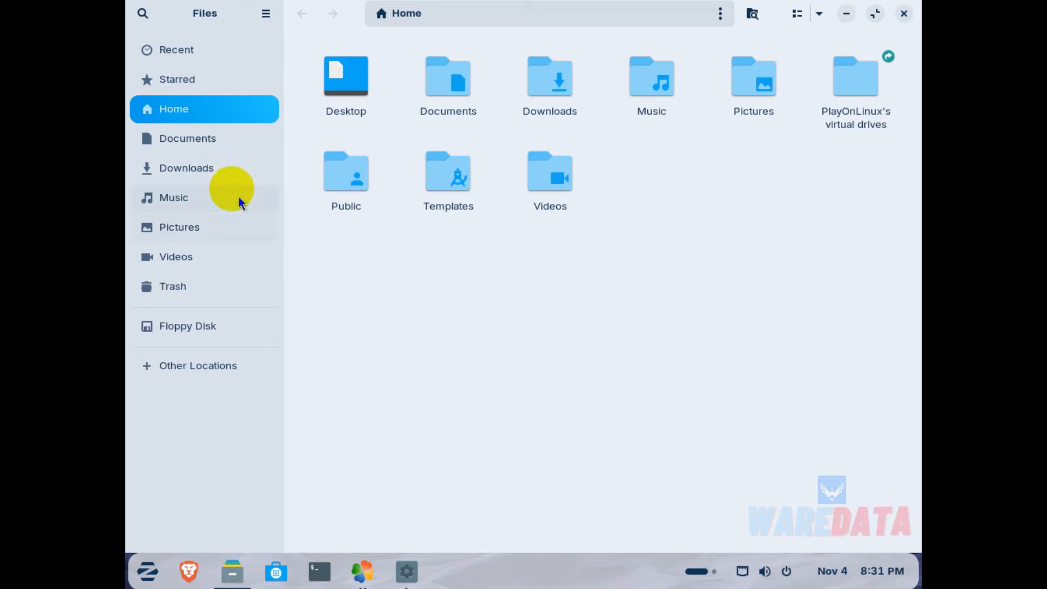
click(201, 136)
click(218, 165)
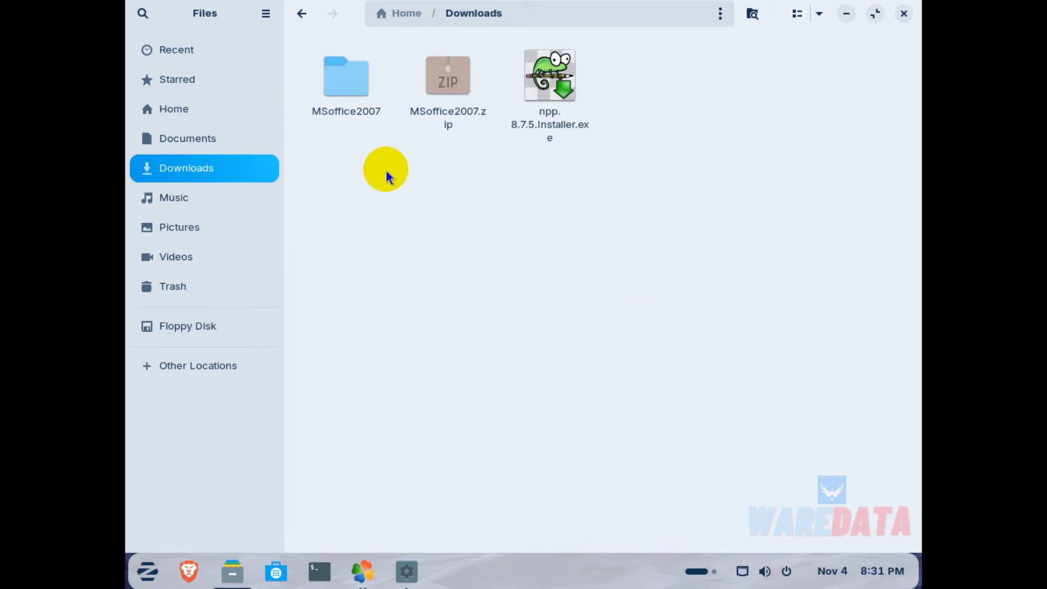
double_click(344, 106)
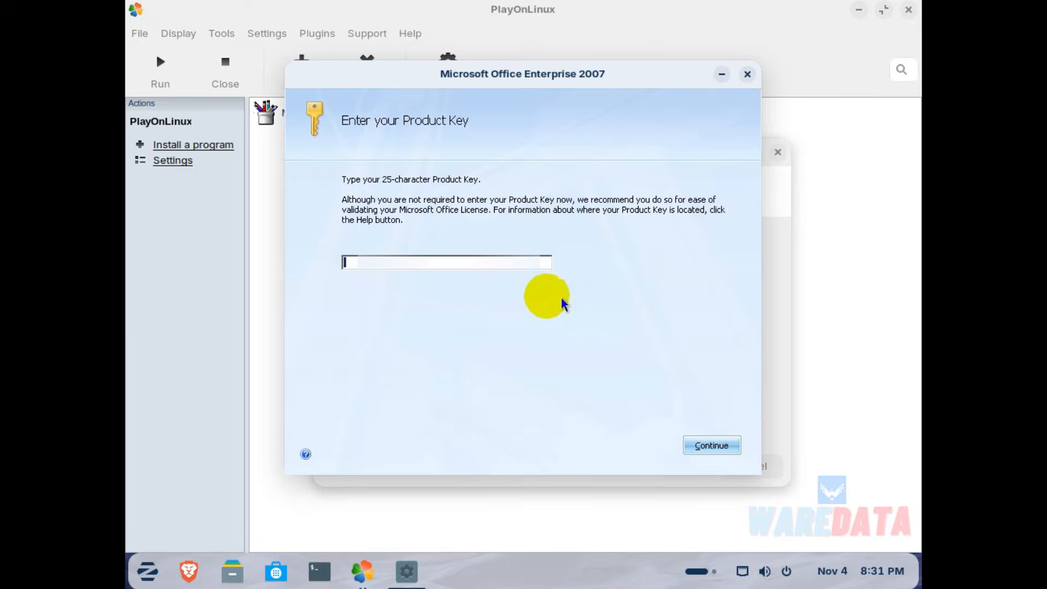
Paste the product key into the Microsoft Office Enterprise 2007 setup and continue.
click(470, 267)
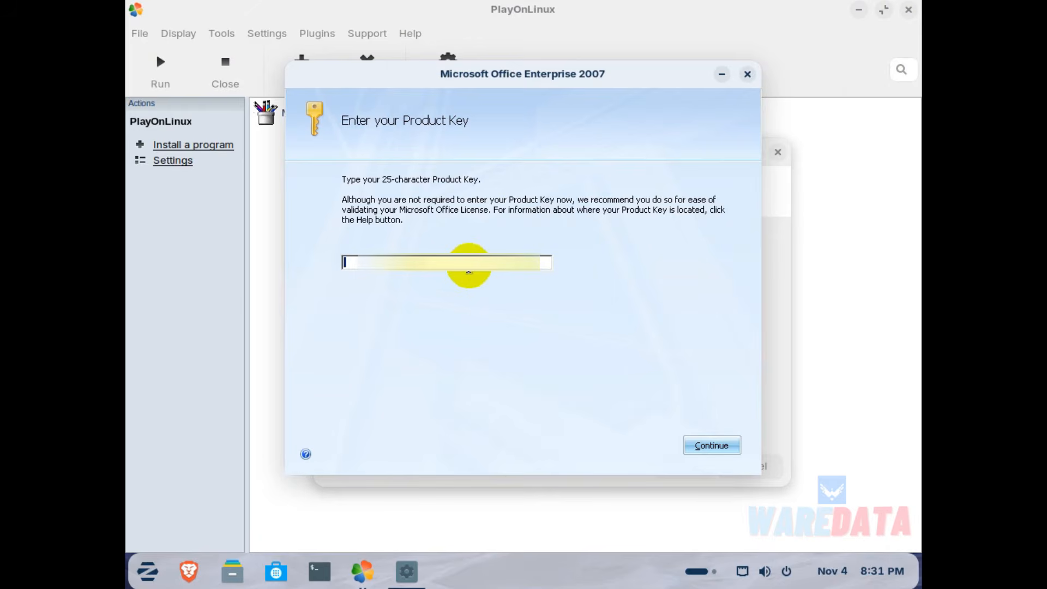
key(ctrl+v)
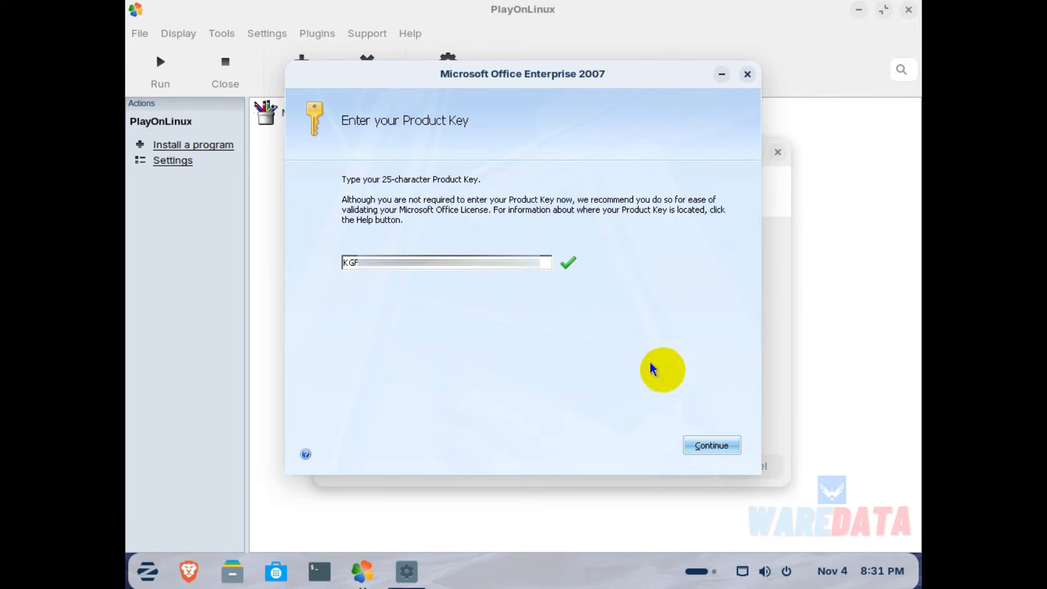
click(727, 448)
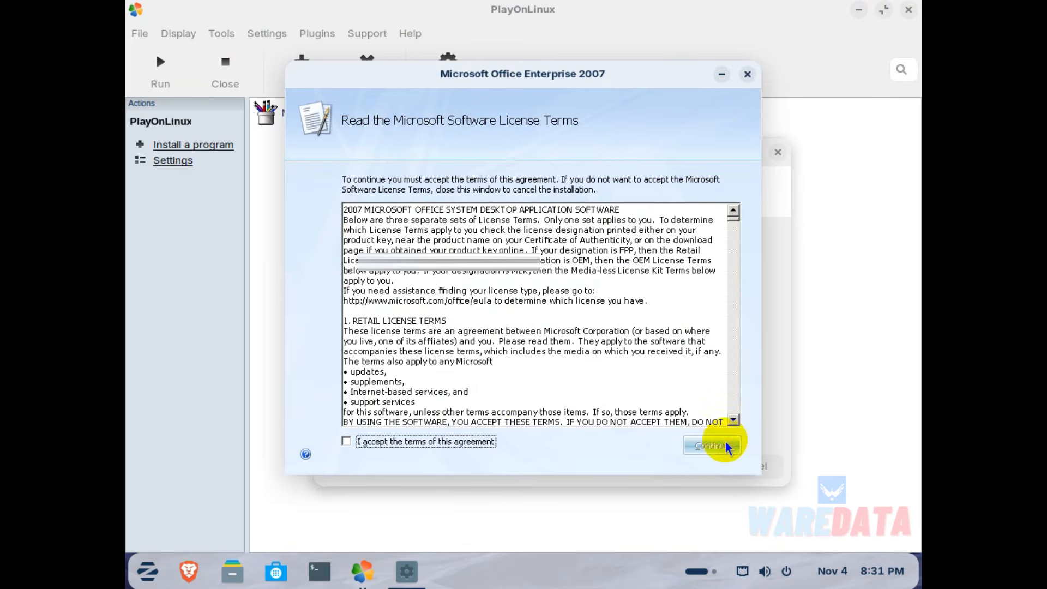
Accept the Microsoft software license terms and start the Install Now installation of Microsoft Office Enterprise 2007.
click(347, 441)
click(722, 446)
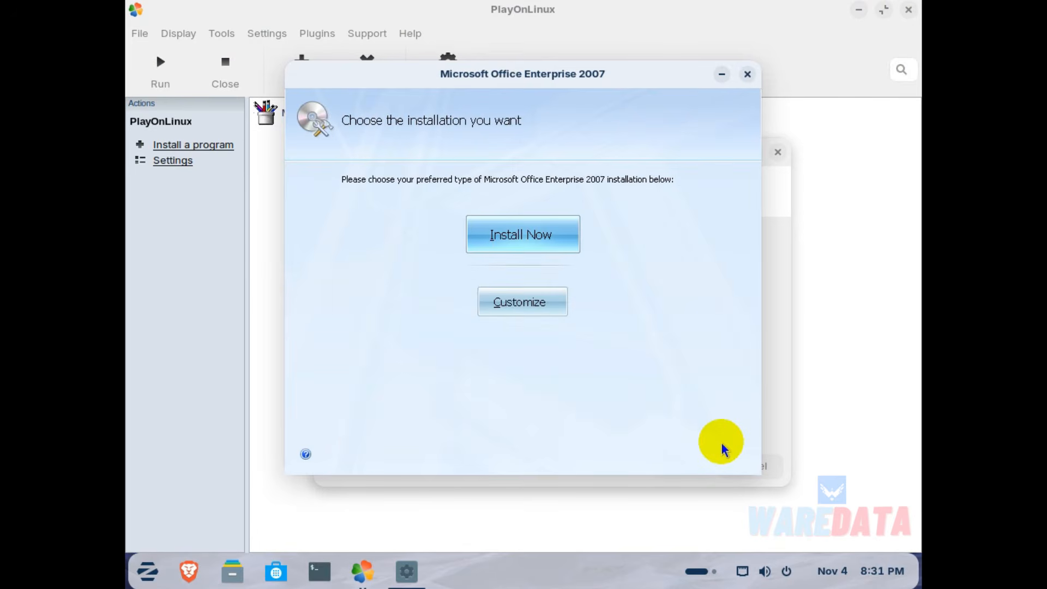
click(548, 242)
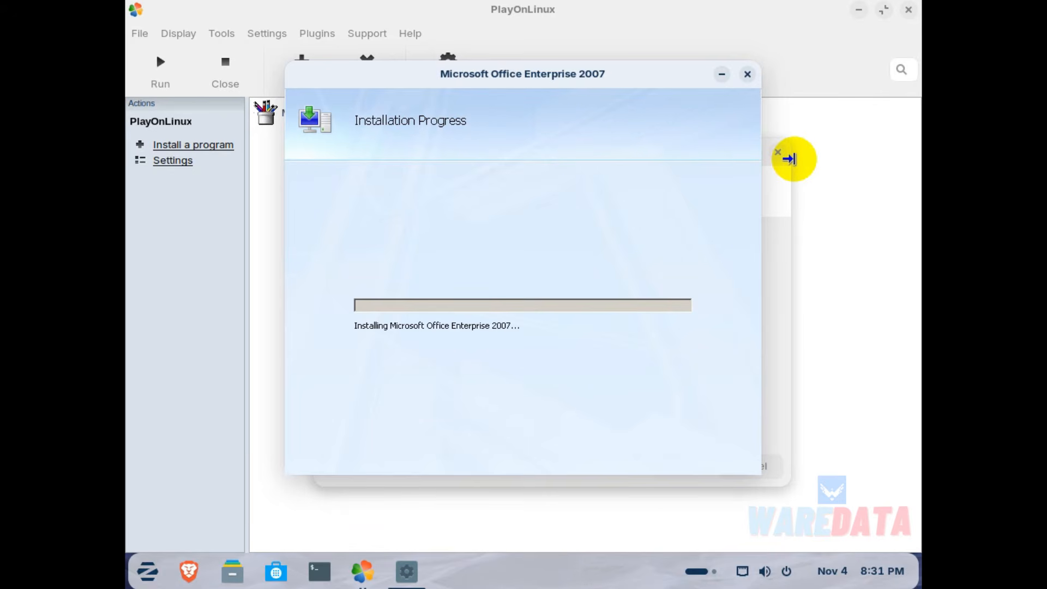
click(909, 10)
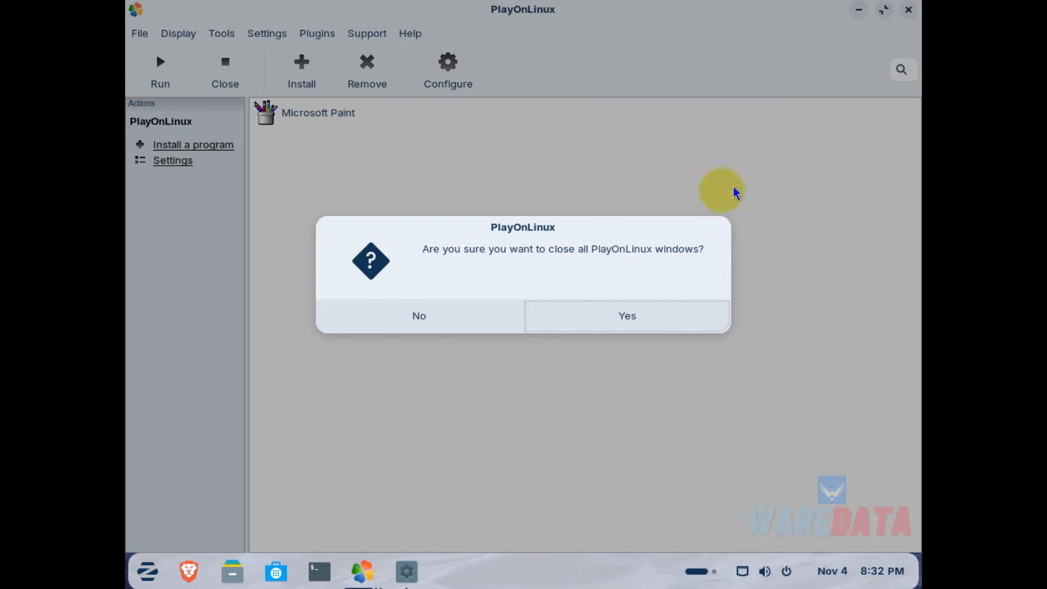
click(464, 328)
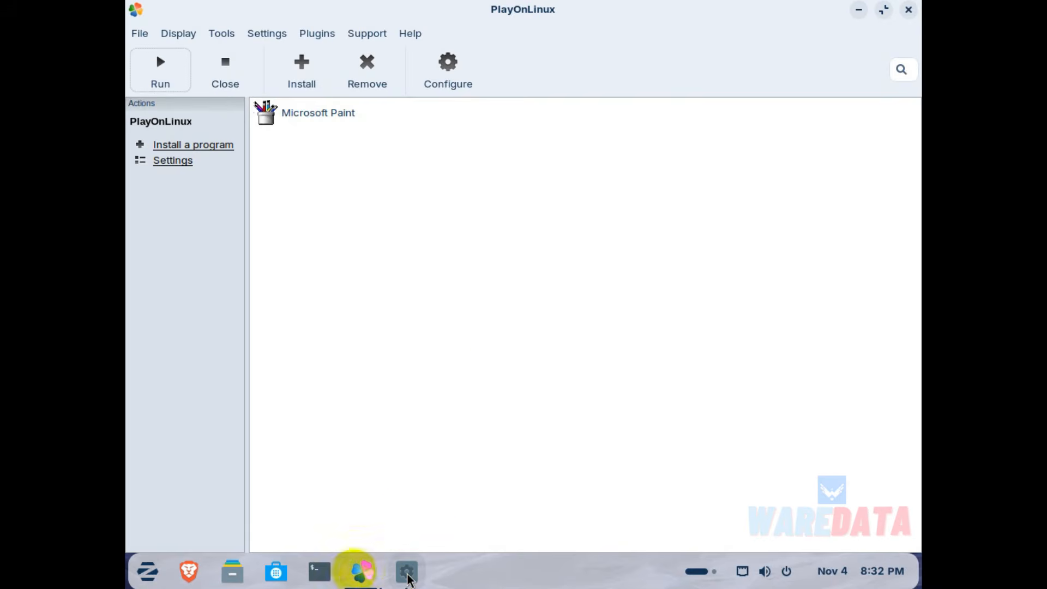
click(360, 573)
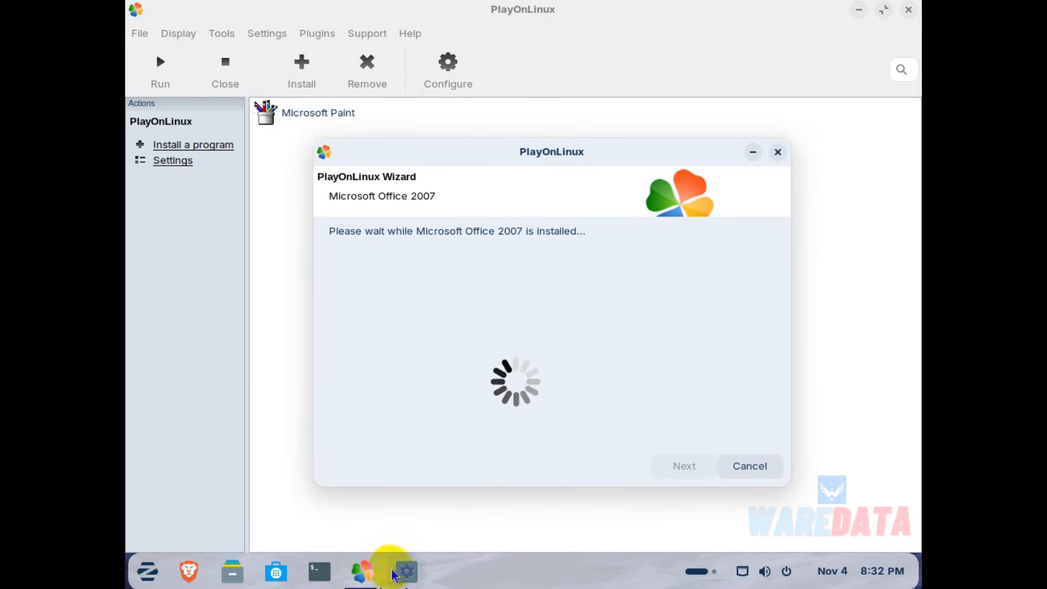
mouse_move(405, 560)
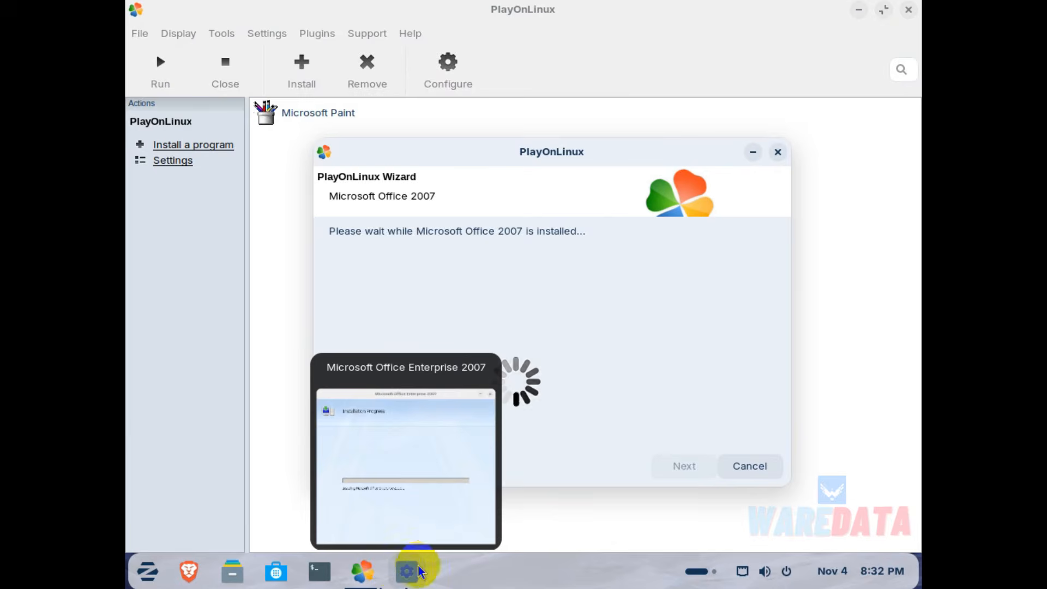
click(410, 531)
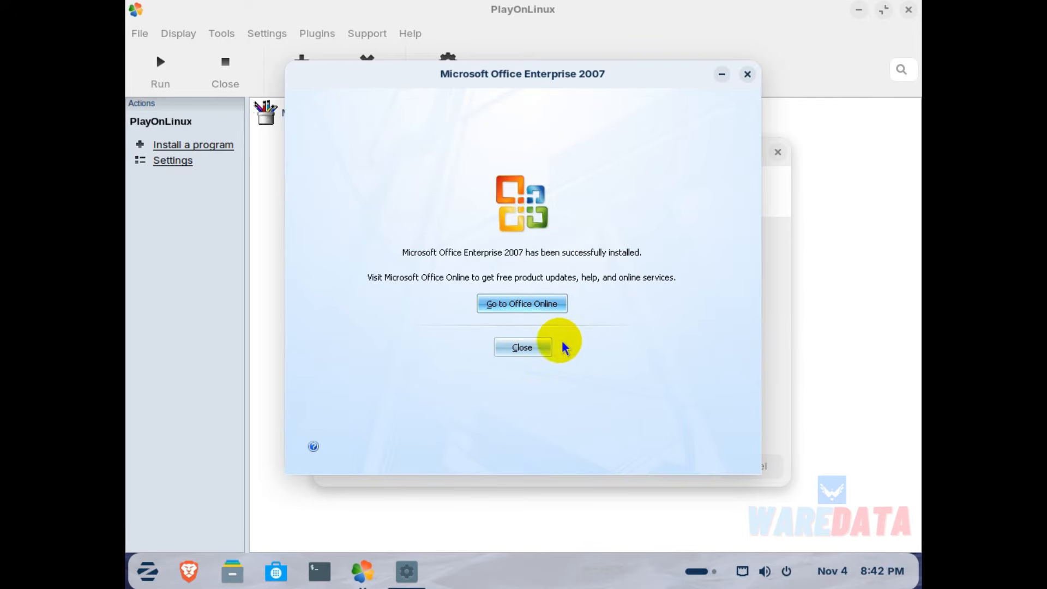
Close the finished Microsoft Office Enterprise 2007 setup and quit PlayOnLinux, agreeing to close all of its windows.
click(541, 349)
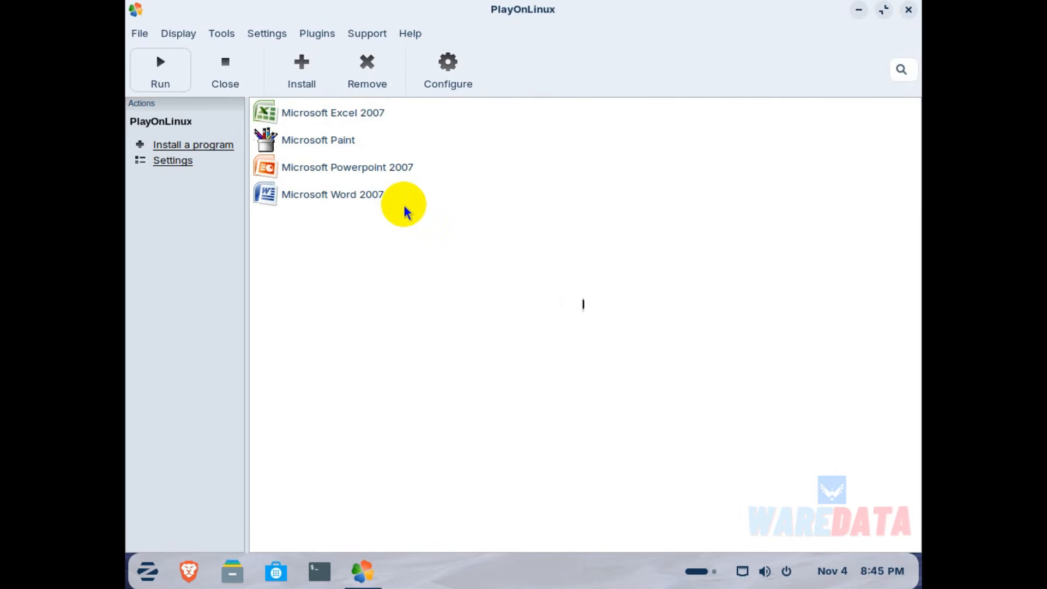
click(389, 200)
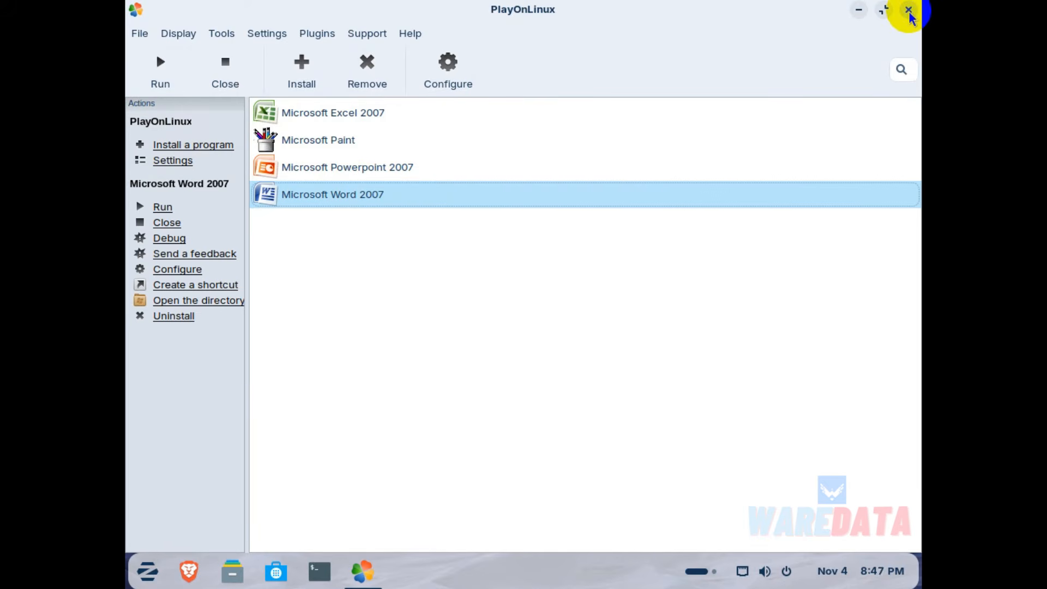
click(909, 11)
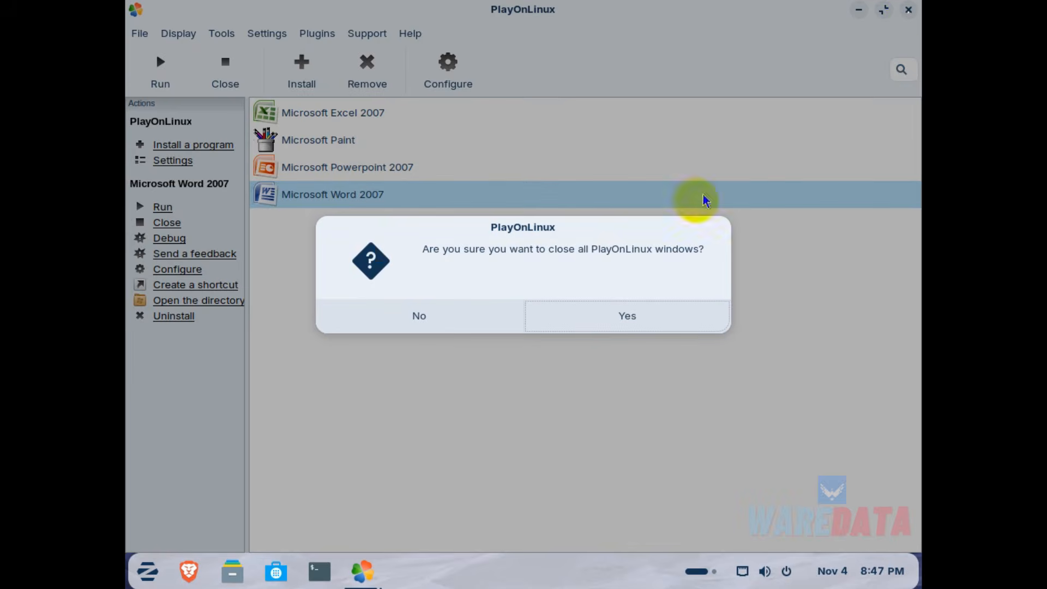
click(565, 314)
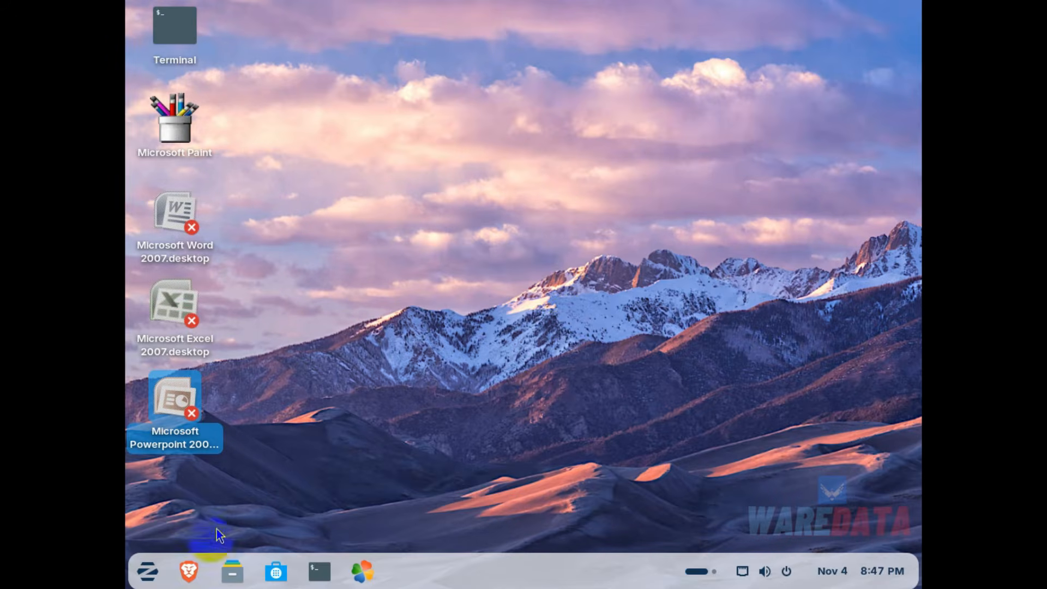
Restart the Zorin OS system and confirm the restart.
click(154, 573)
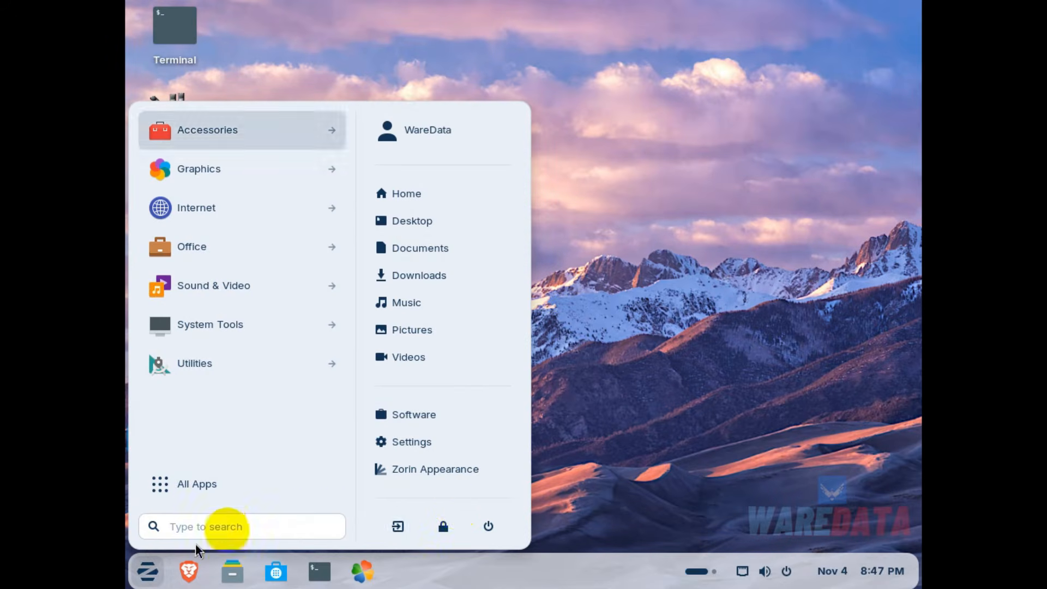
click(487, 524)
click(493, 463)
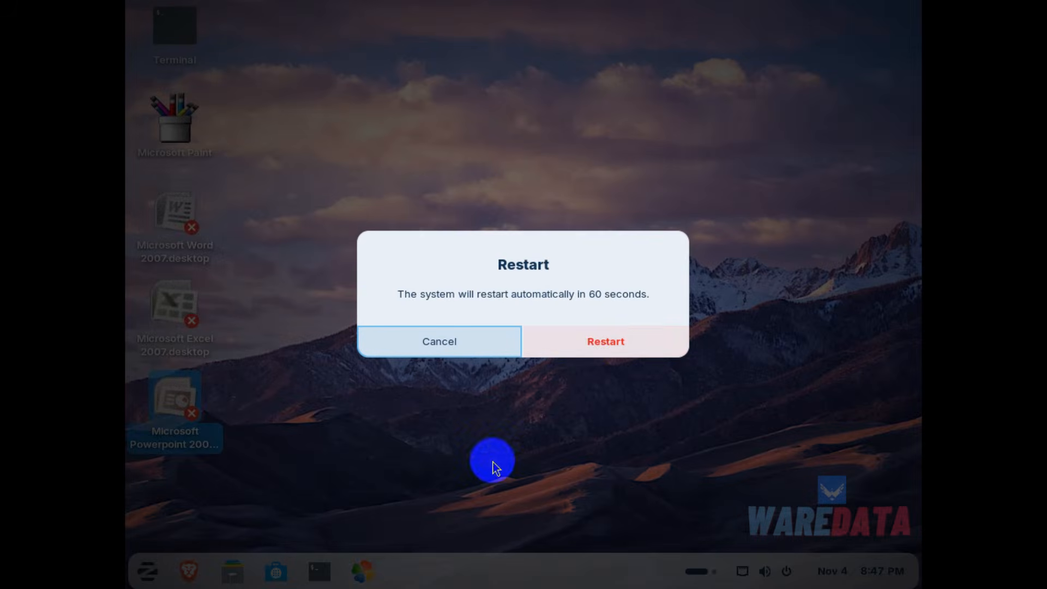
click(584, 348)
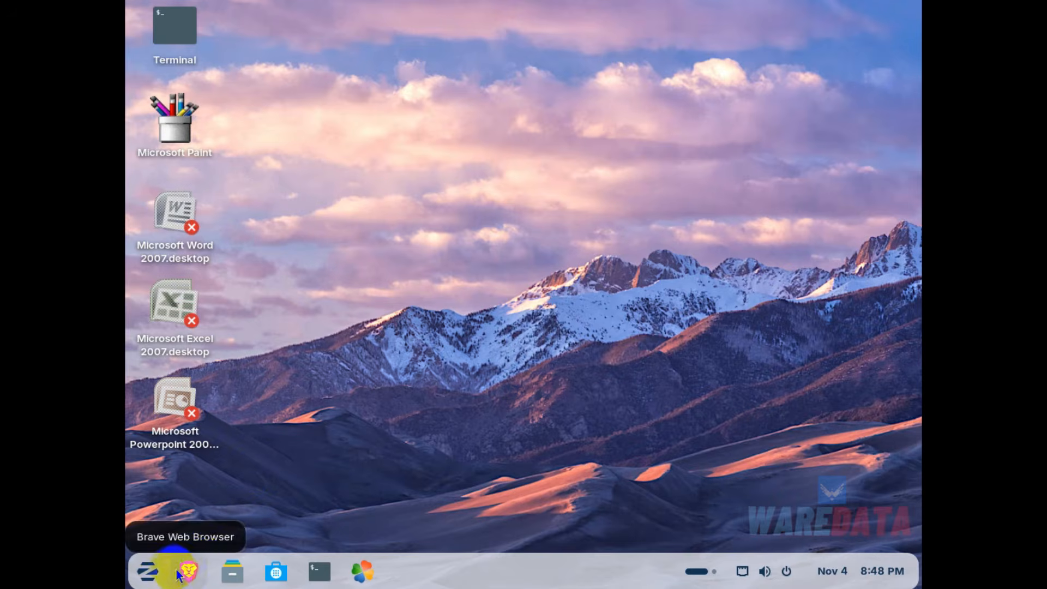
Search the installed apps for "pla" and open PlayOnLinux.
click(148, 571)
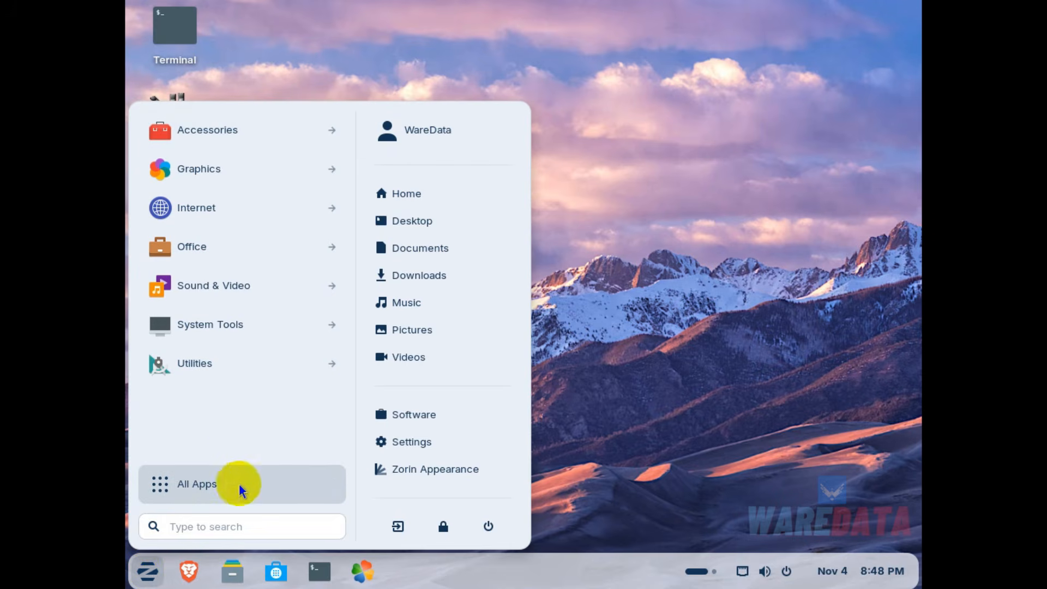
click(247, 527)
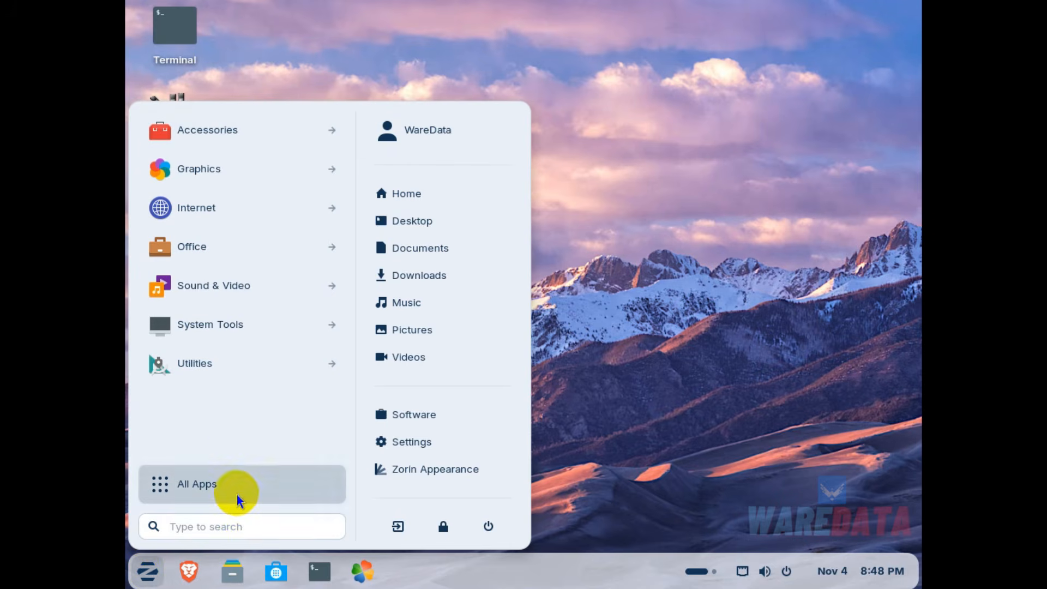
click(237, 493)
click(247, 524)
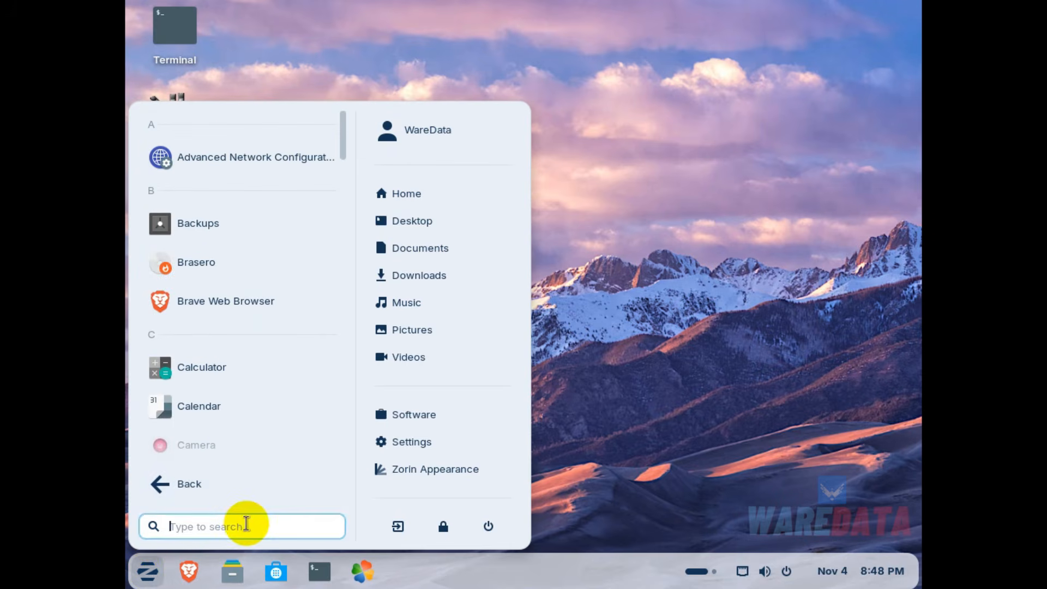
text(pla)
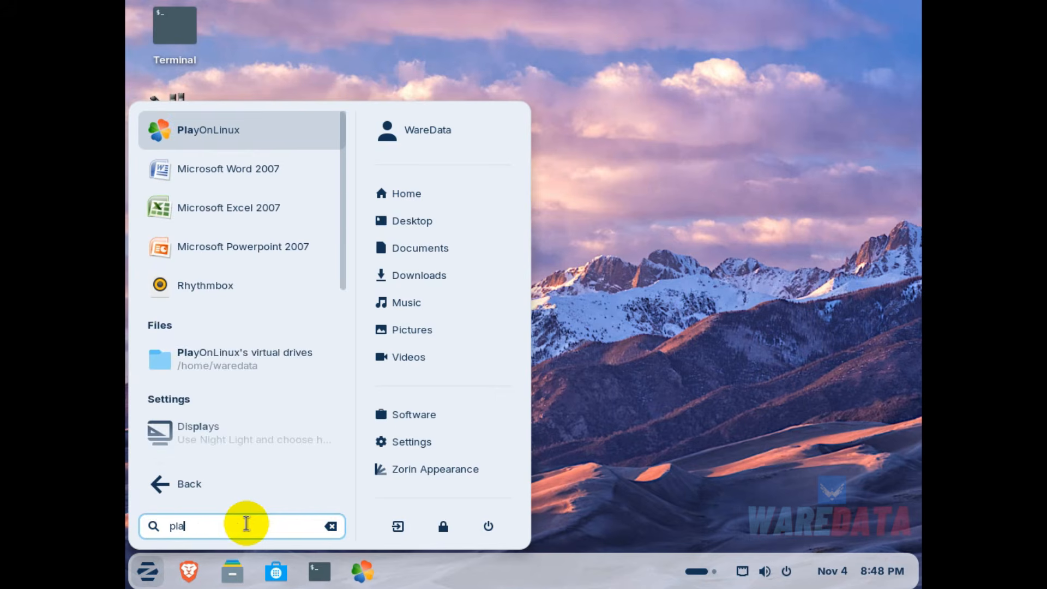
click(240, 136)
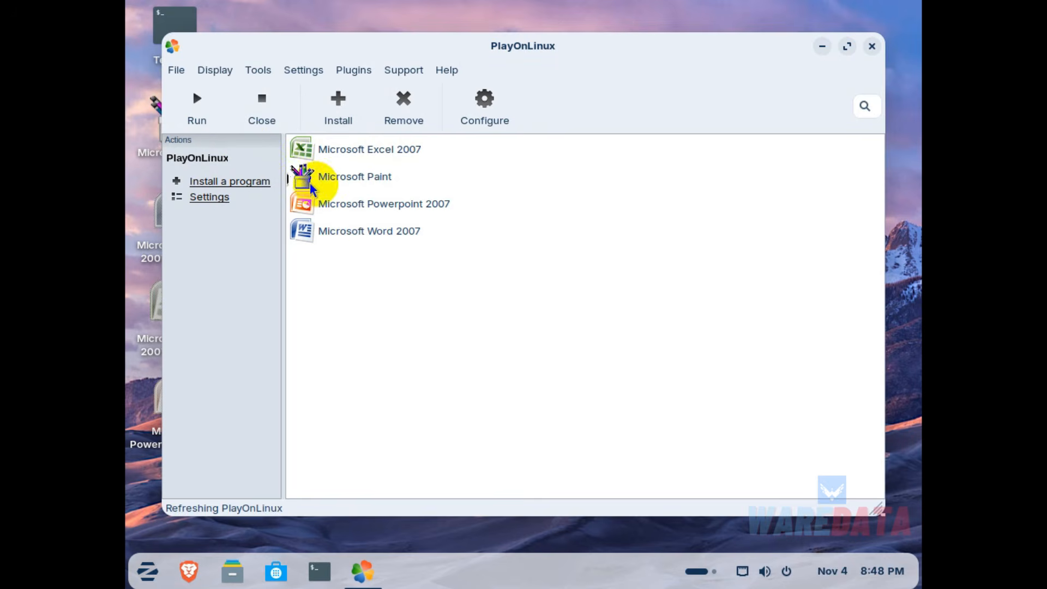
Launch Microsoft Word 2007 from PlayOnLinux, accept the prefilled user name and initials, and minimize the PlayOnLinux window.
double_click(381, 236)
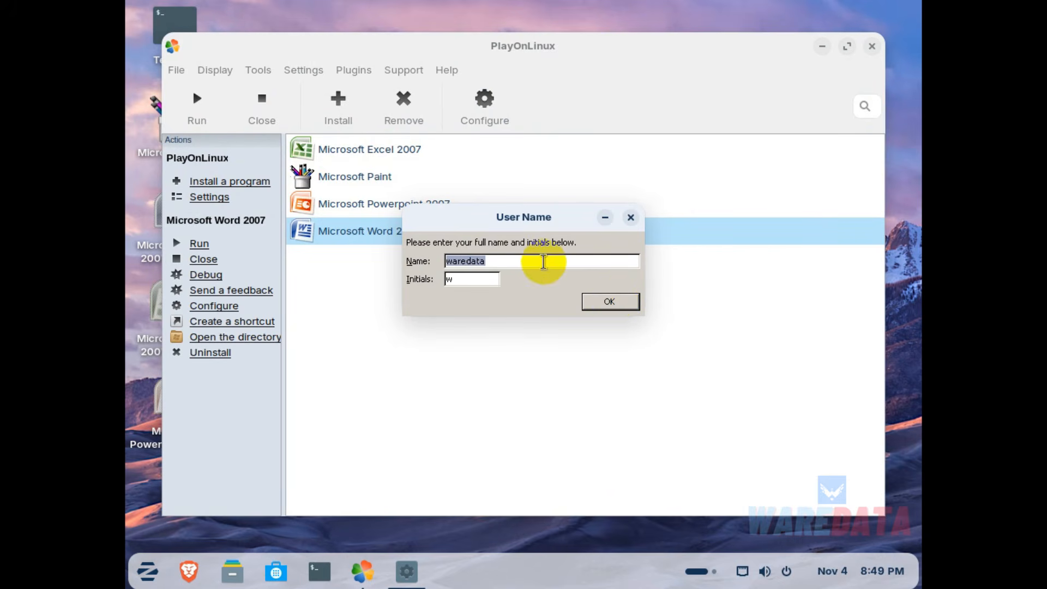
click(607, 303)
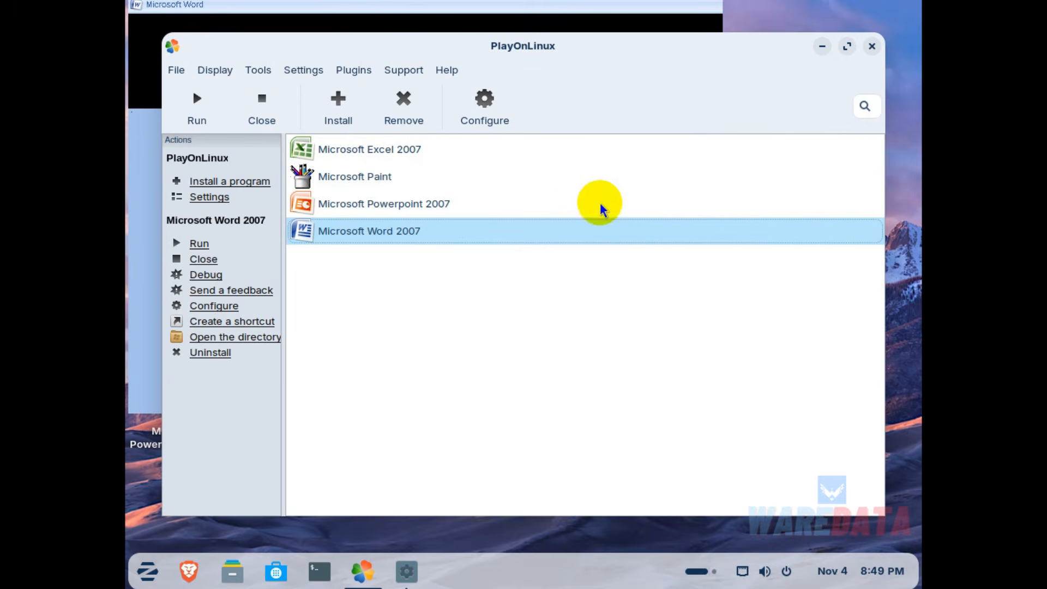
click(822, 49)
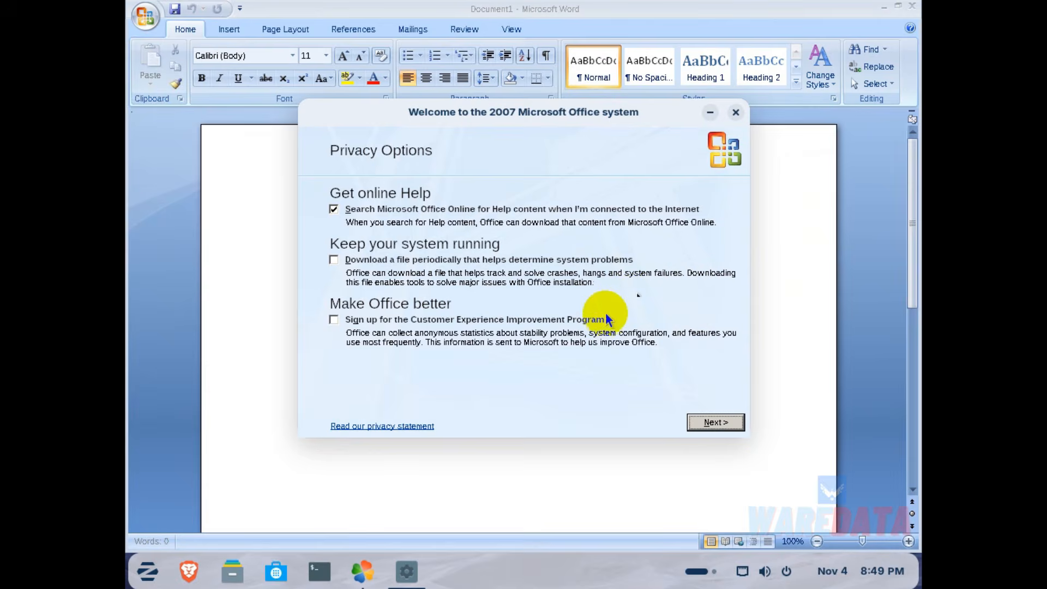
Turn off searching Microsoft Office Online for Help content, choose not to use Microsoft Update, and finish the Office welcome wizard.
click(334, 210)
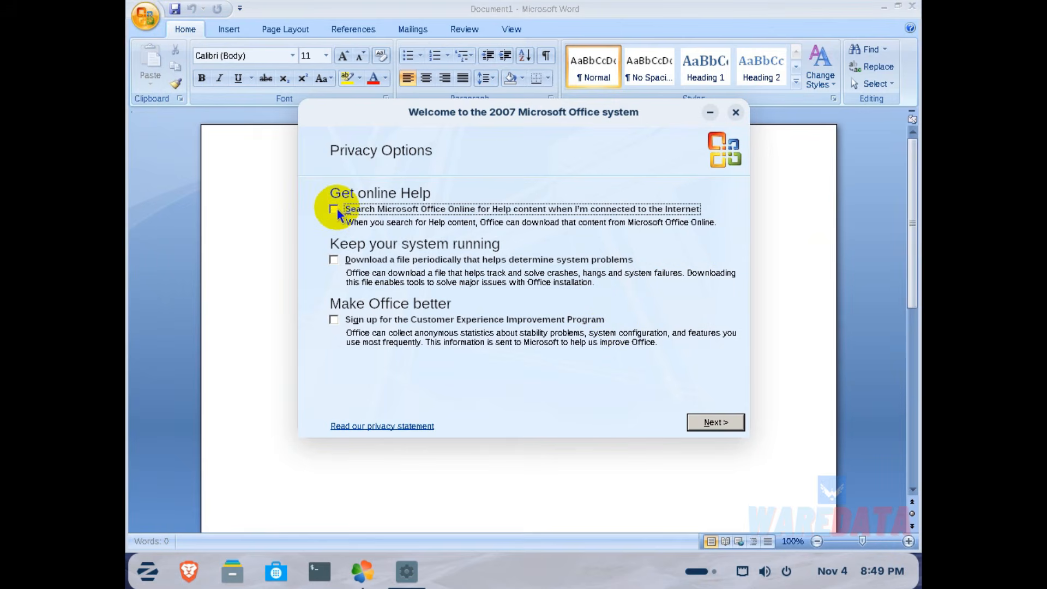
click(731, 424)
click(449, 287)
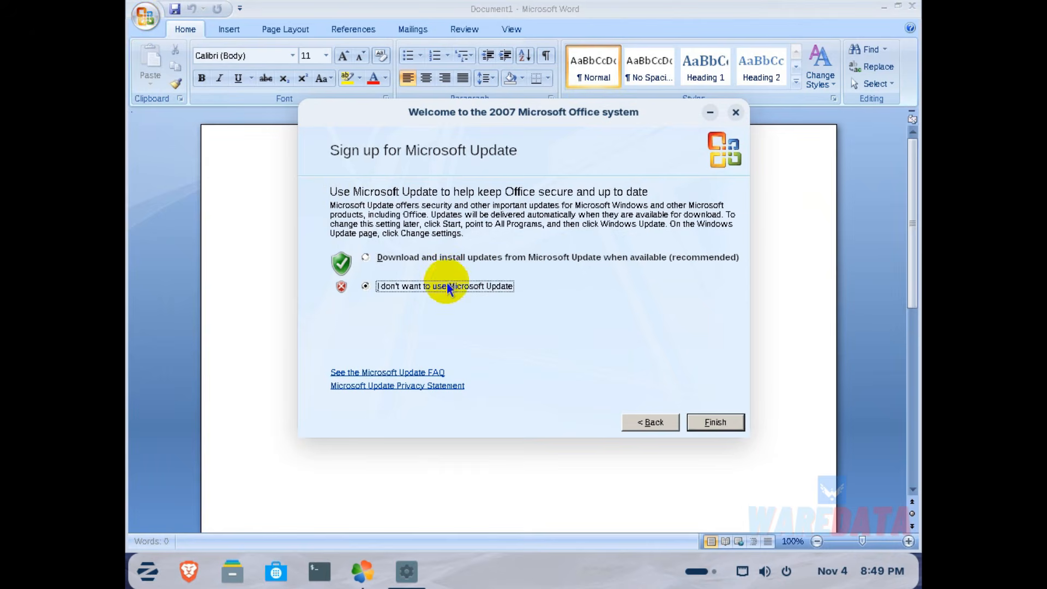
click(721, 423)
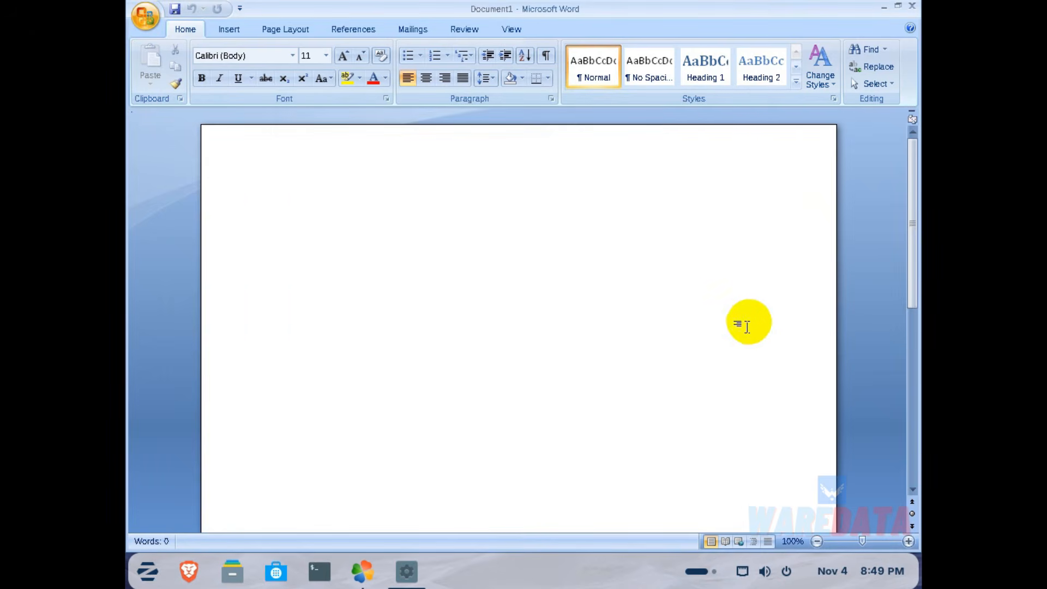
Search the system's apps for "off" and "micro" to look for the Office programs, and return to the Word document.
click(151, 580)
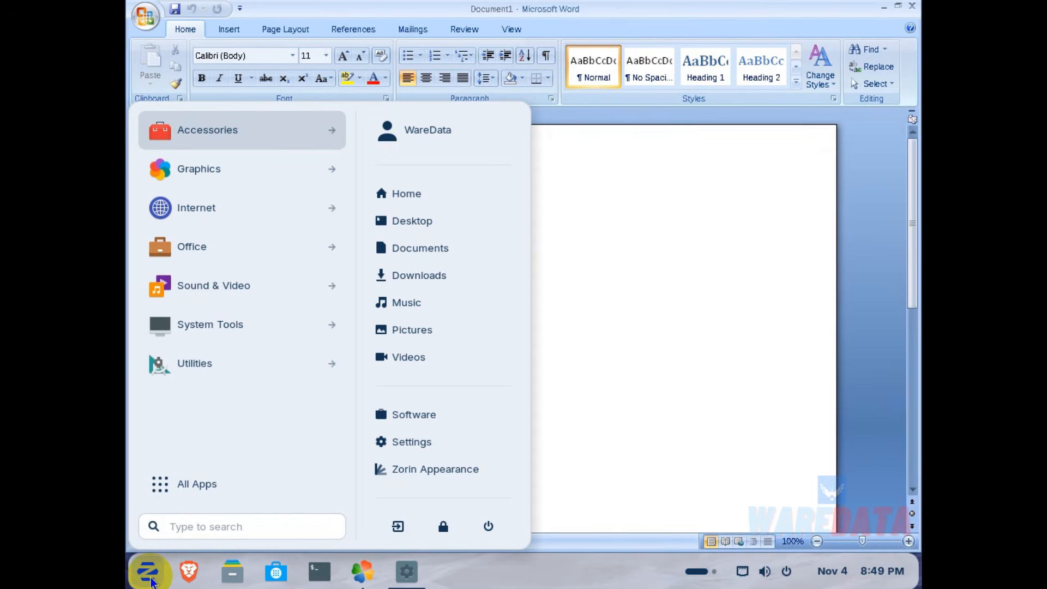
click(182, 526)
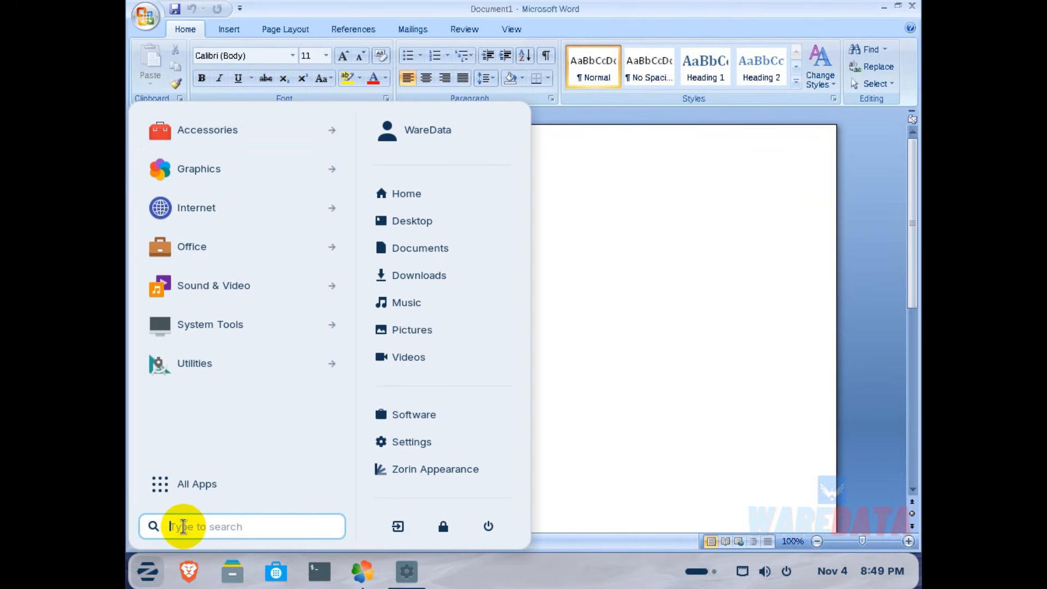
text(off)
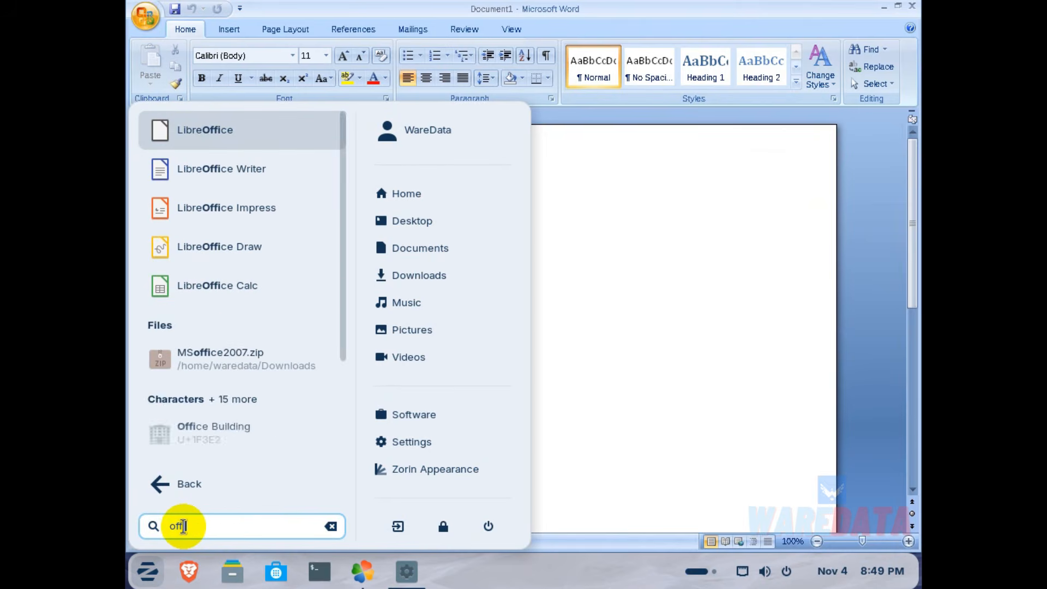
key(Escape)
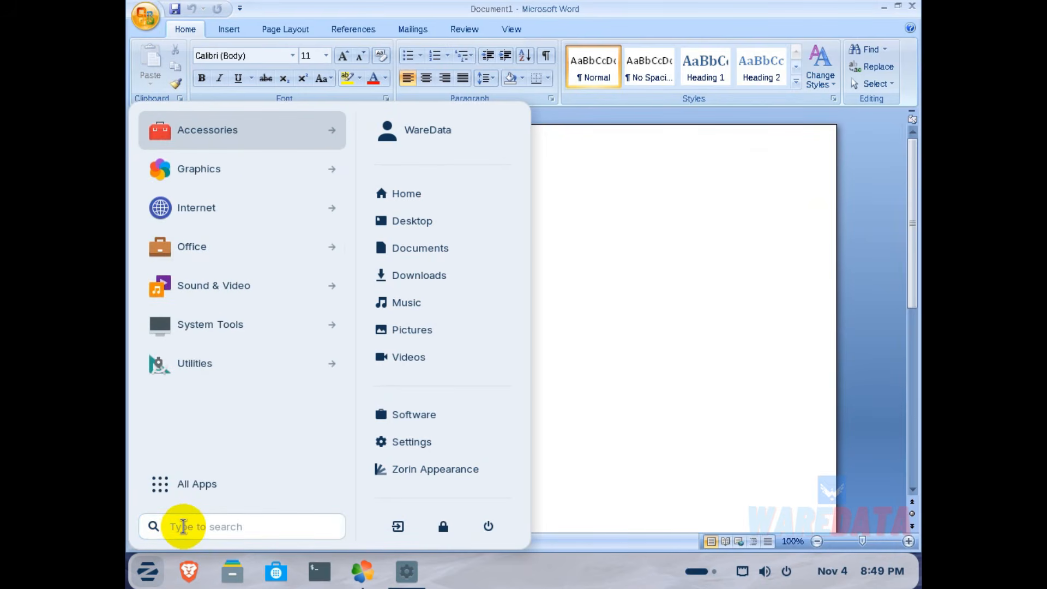
text(micro)
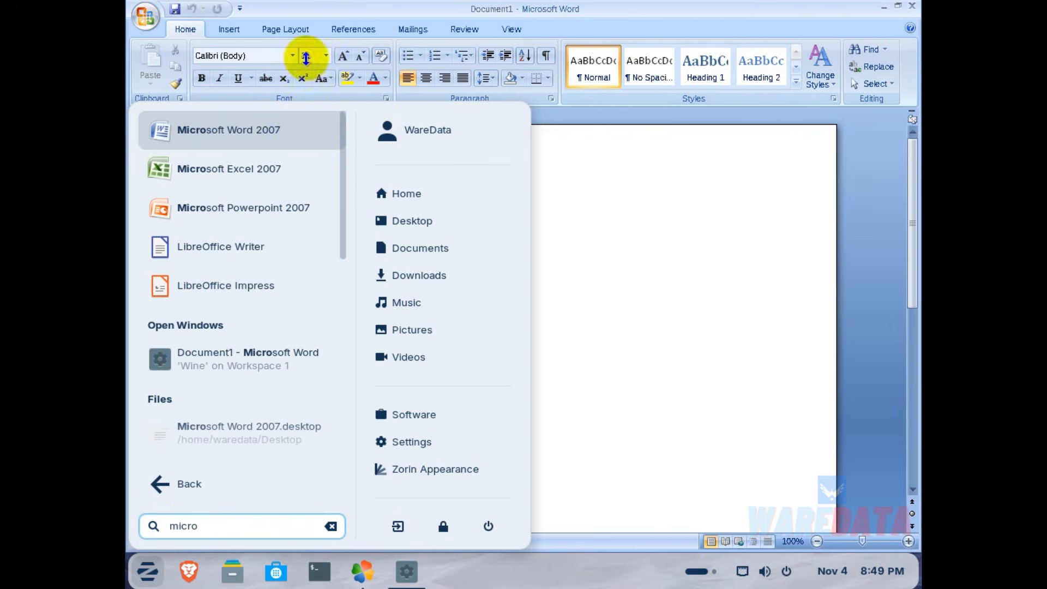
click(663, 244)
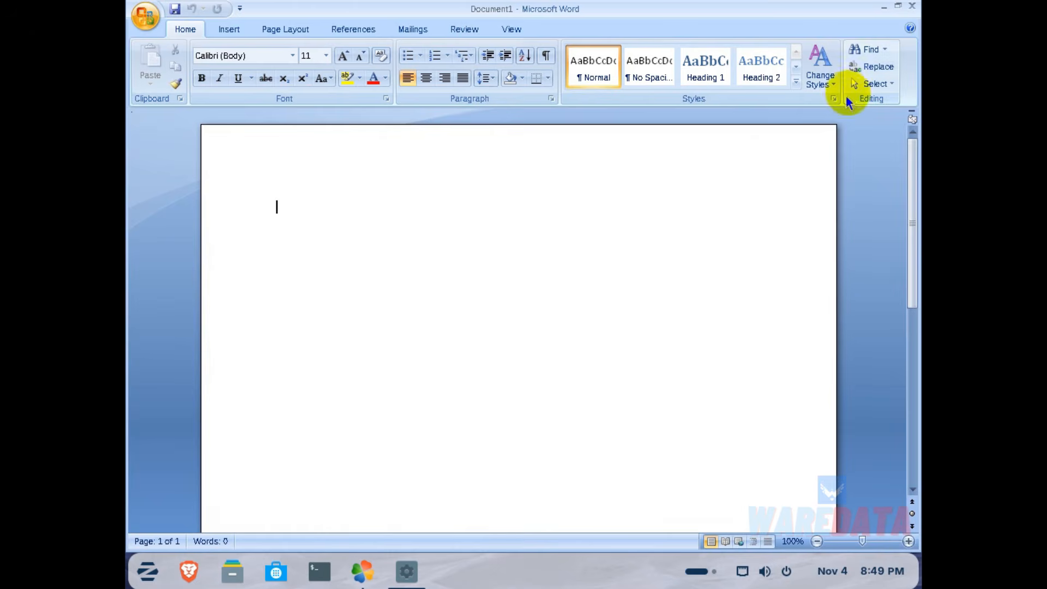
Bring up the PlayOnLinux window and quit it, agreeing to close all PlayOnLinux windows.
click(363, 572)
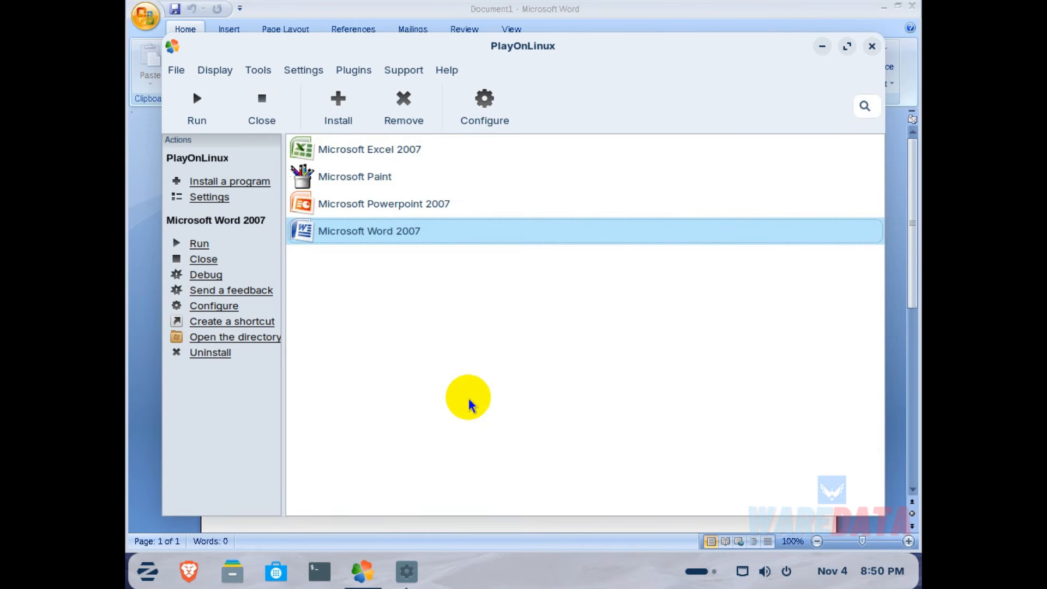
click(872, 47)
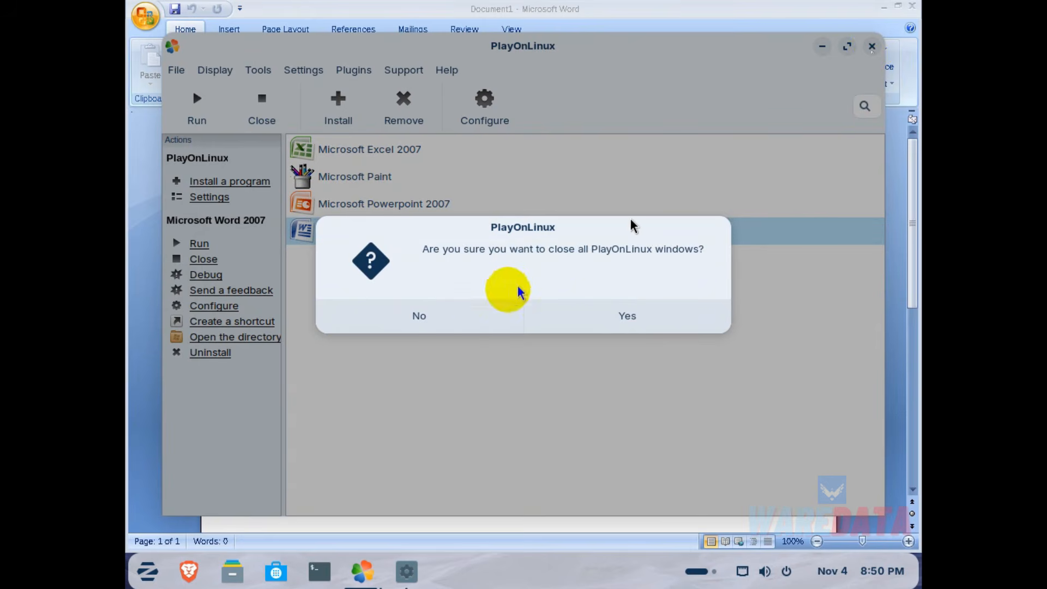
click(582, 323)
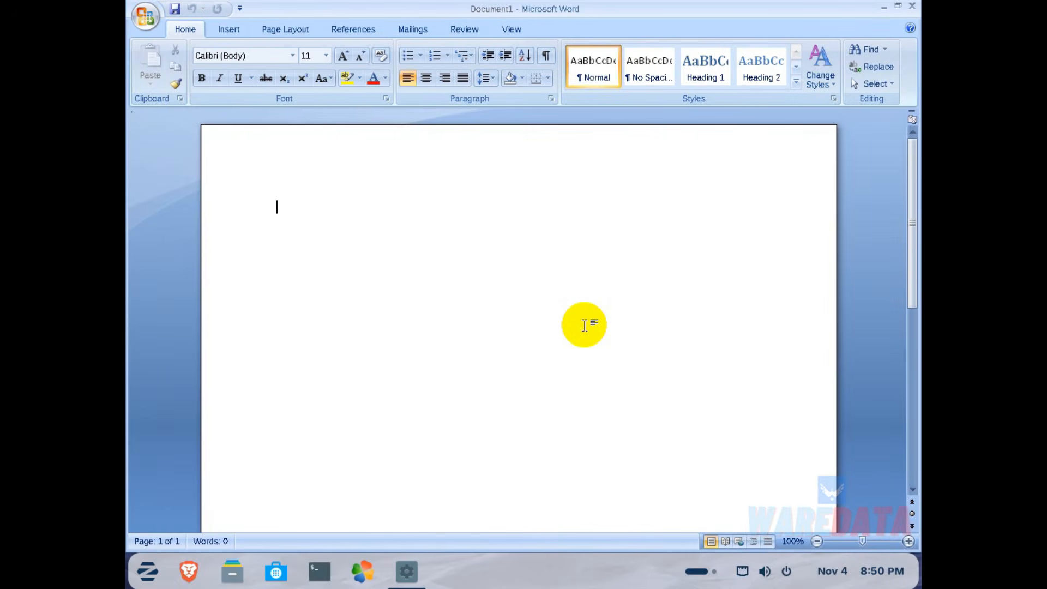
Write "Waredata.com" on the first line of the blank Word document.
text(waredat)
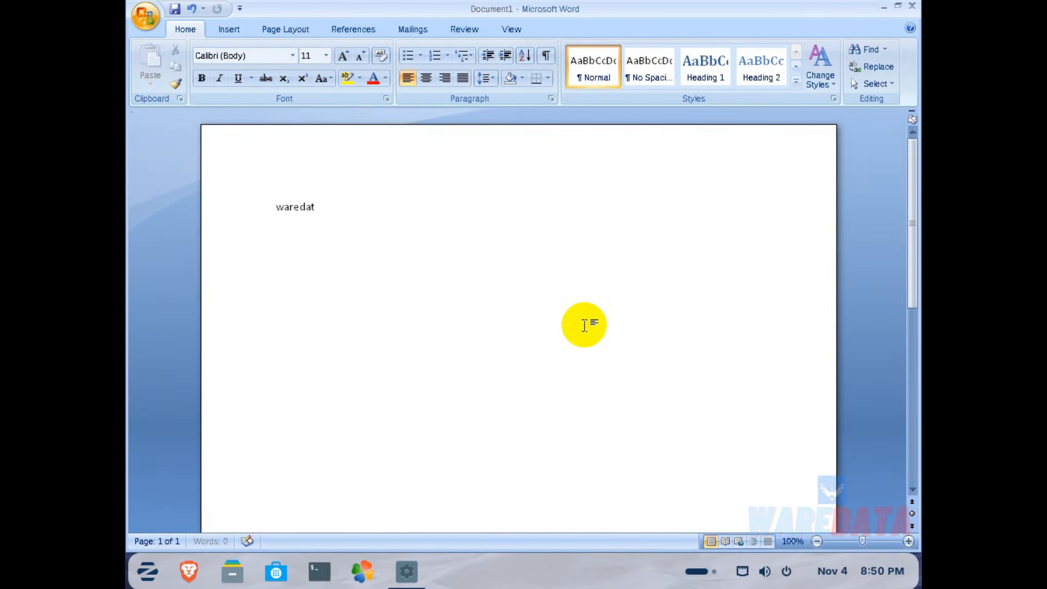
text(a.com)
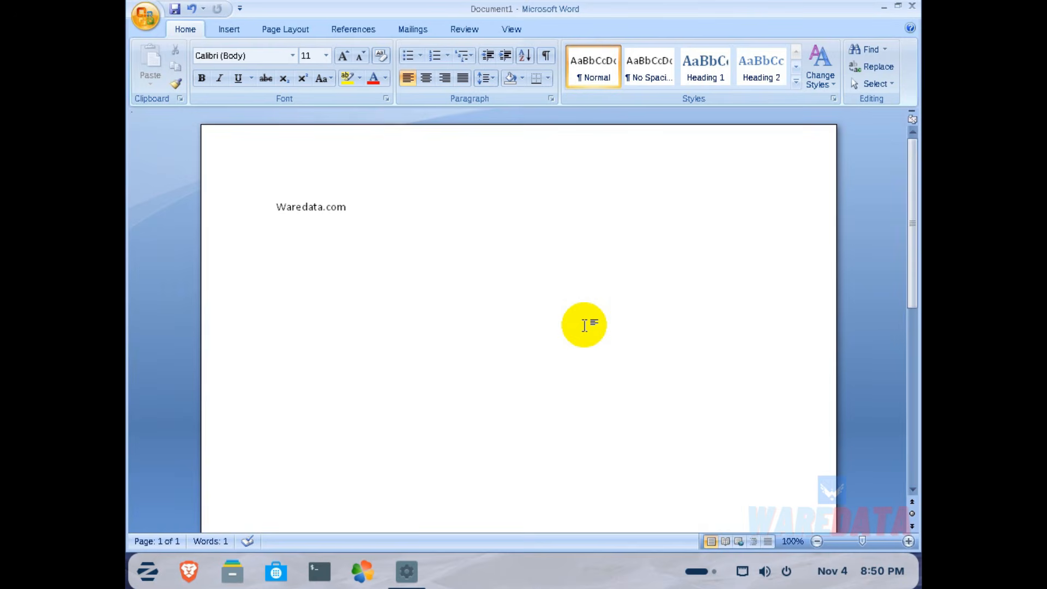